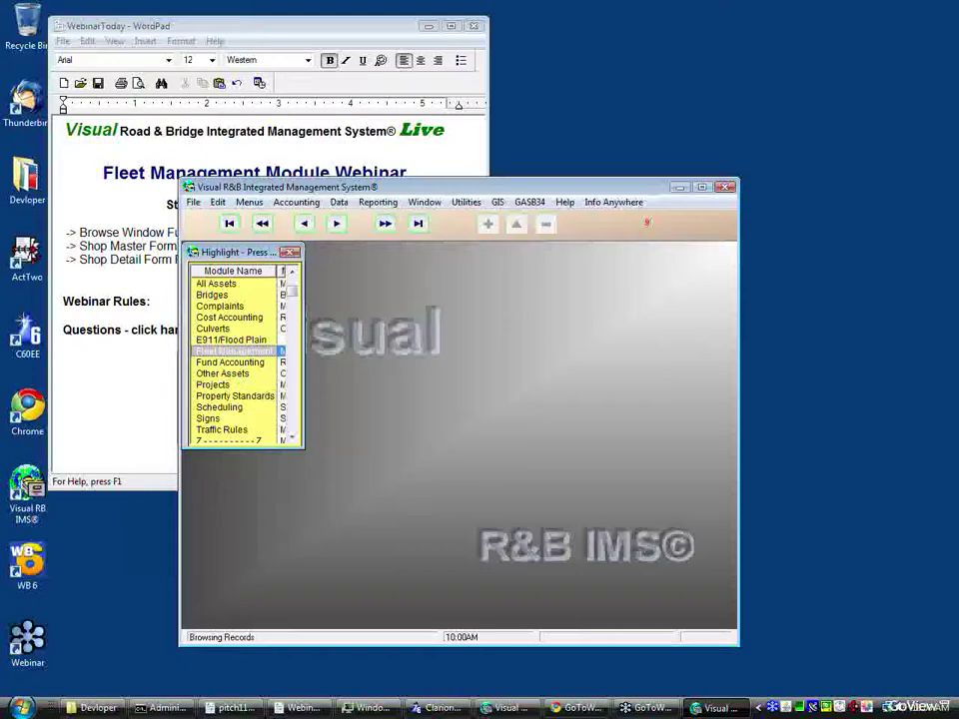
Open the Fleet Management module and sort its shop work orders by work order number.
key(Return)
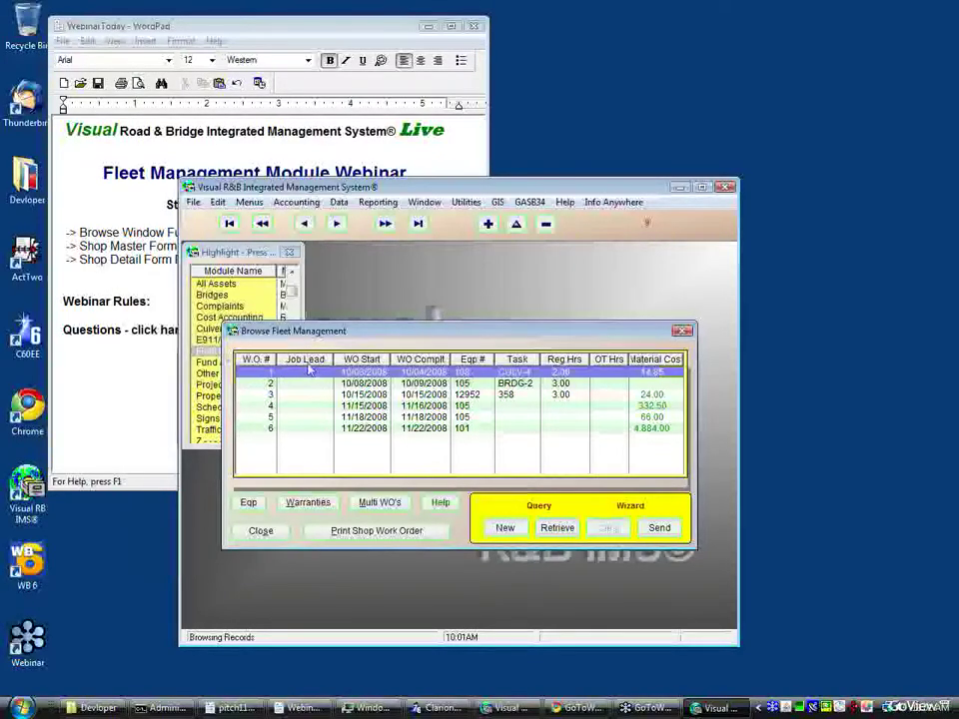
click(258, 359)
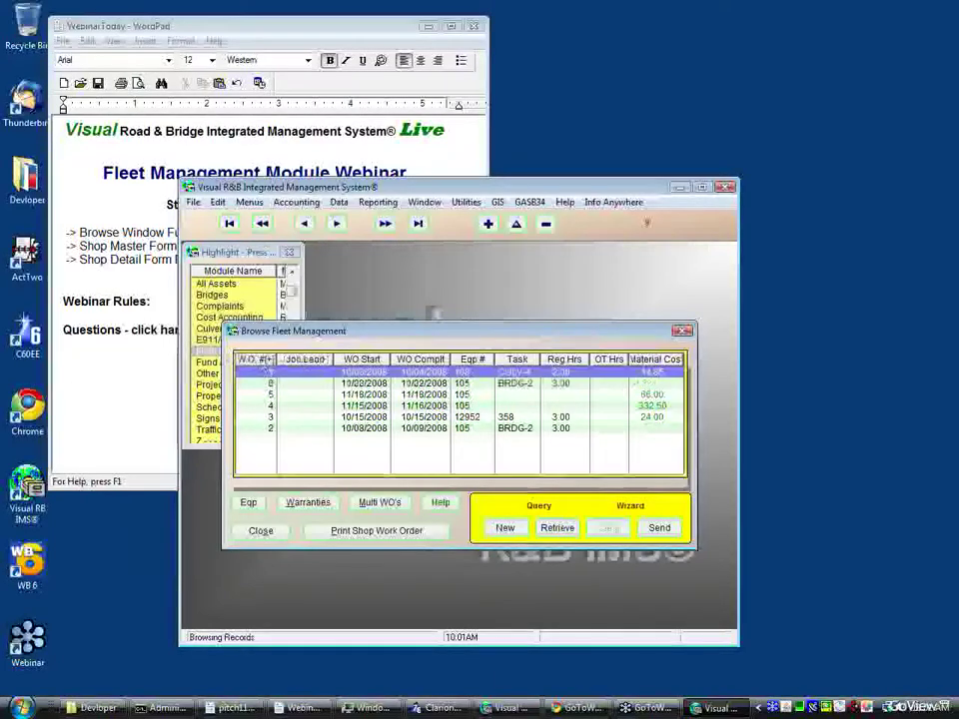
Examine the new query wizard and the Send To options for the work order list, cancelling out of each.
click(502, 527)
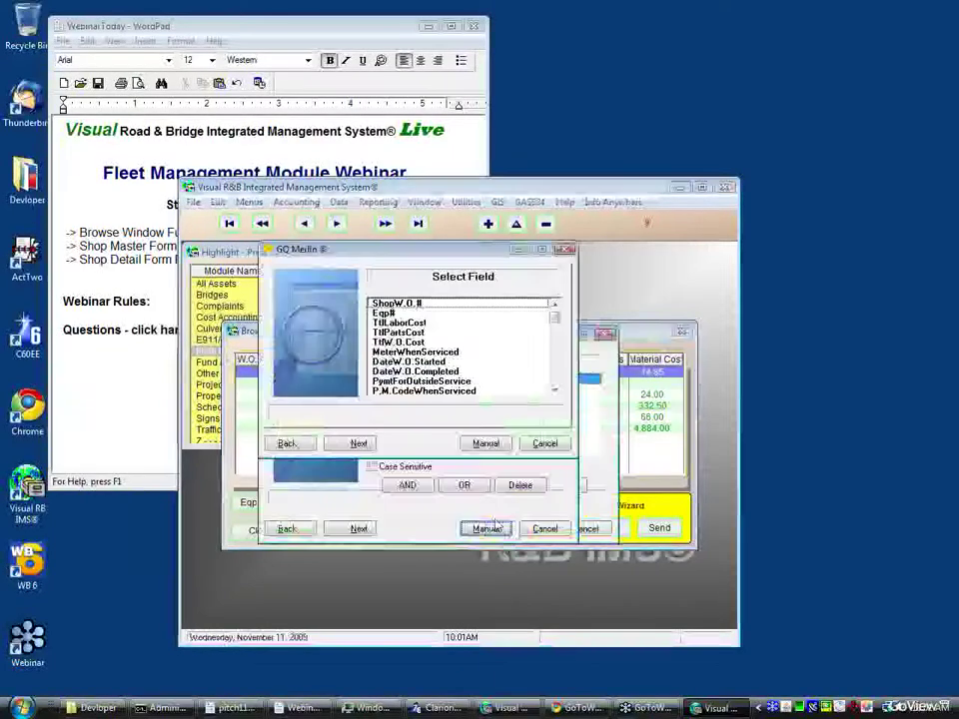
click(540, 451)
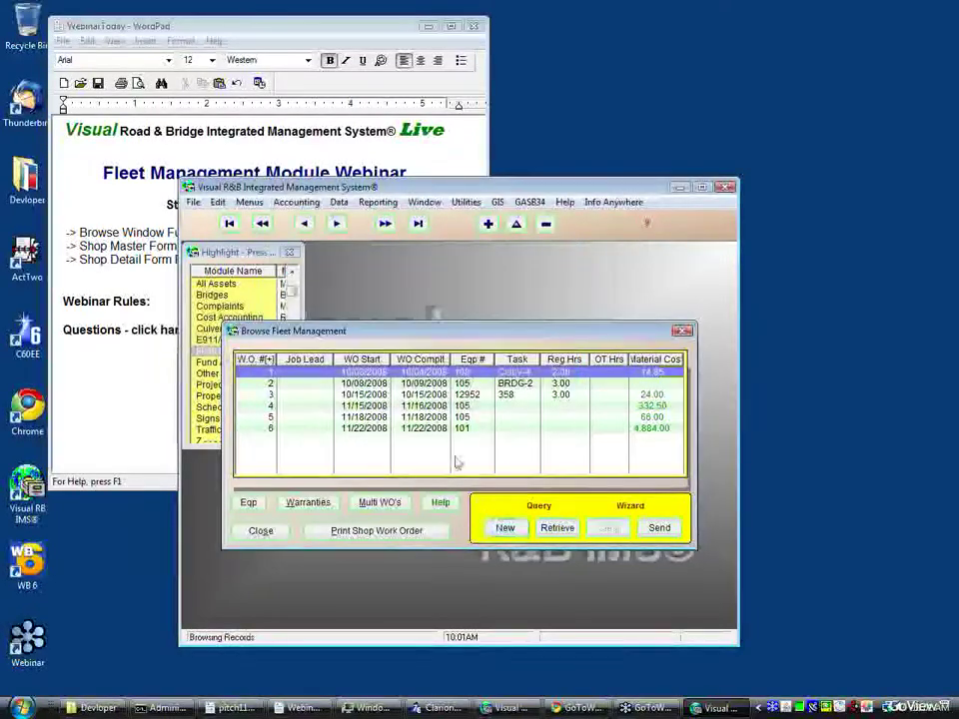
click(660, 529)
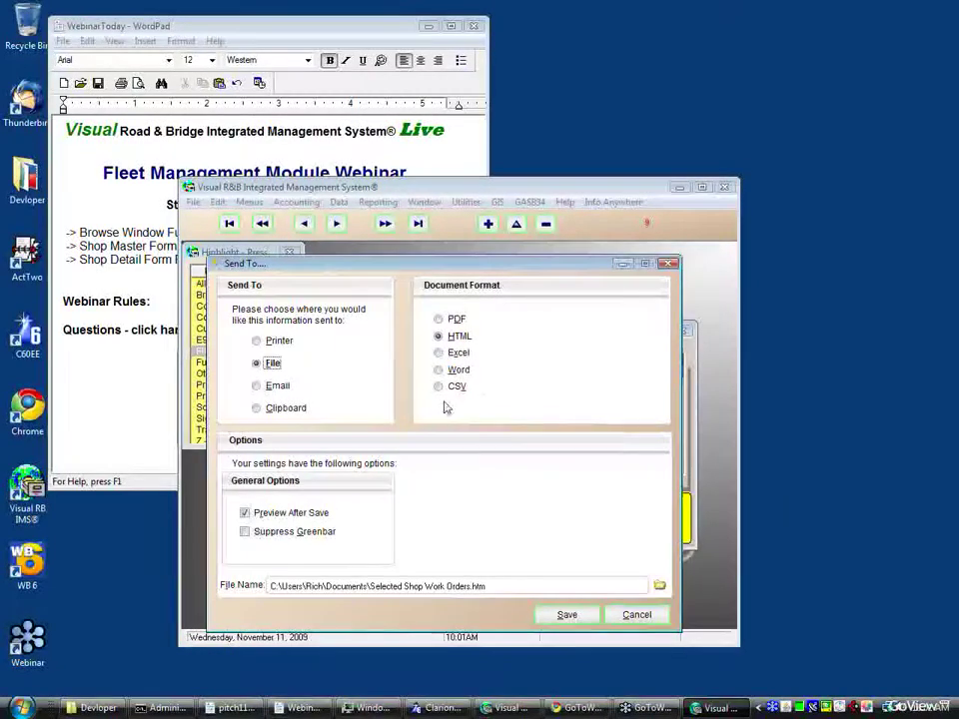
click(634, 616)
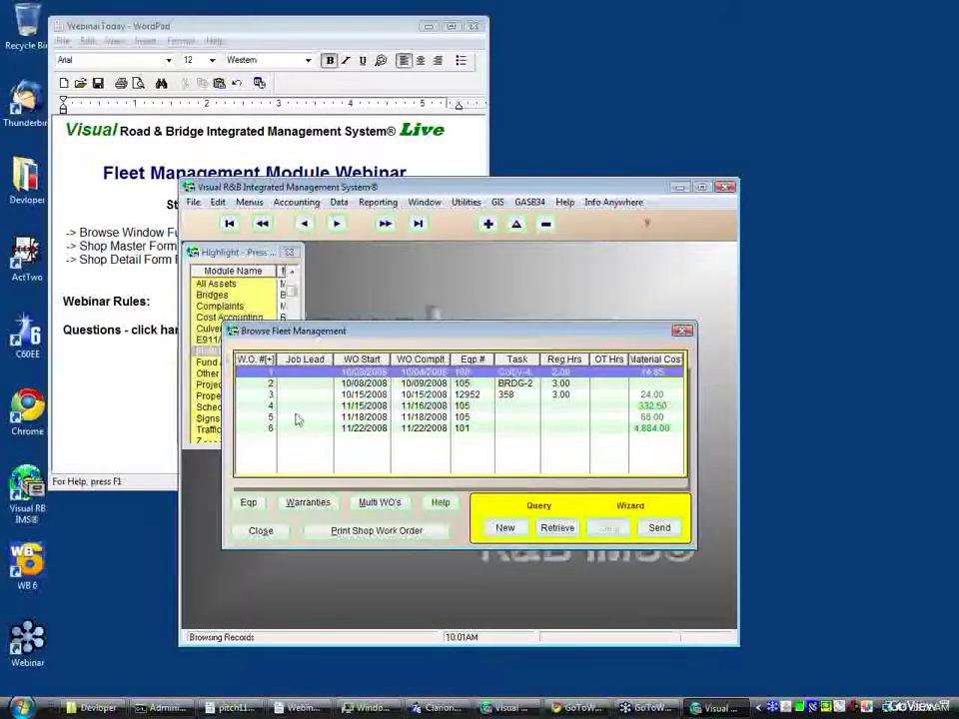
drag(353, 338, 355, 334)
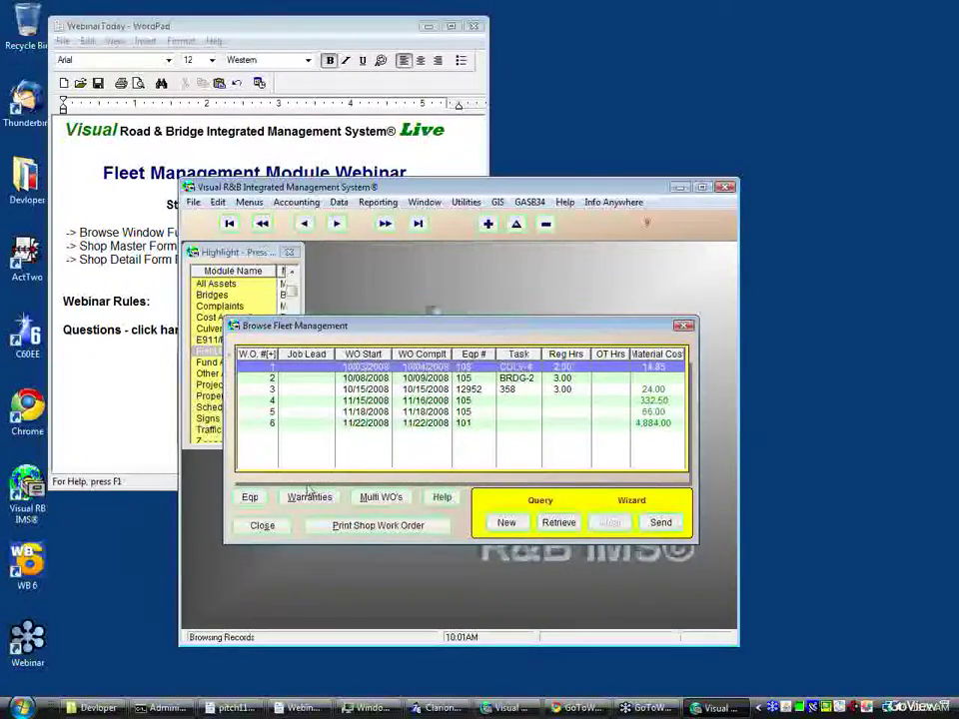
Check the equipment and warranty files from the fleet list, viewing the ENGINE warranty record for equipment 402.
click(248, 498)
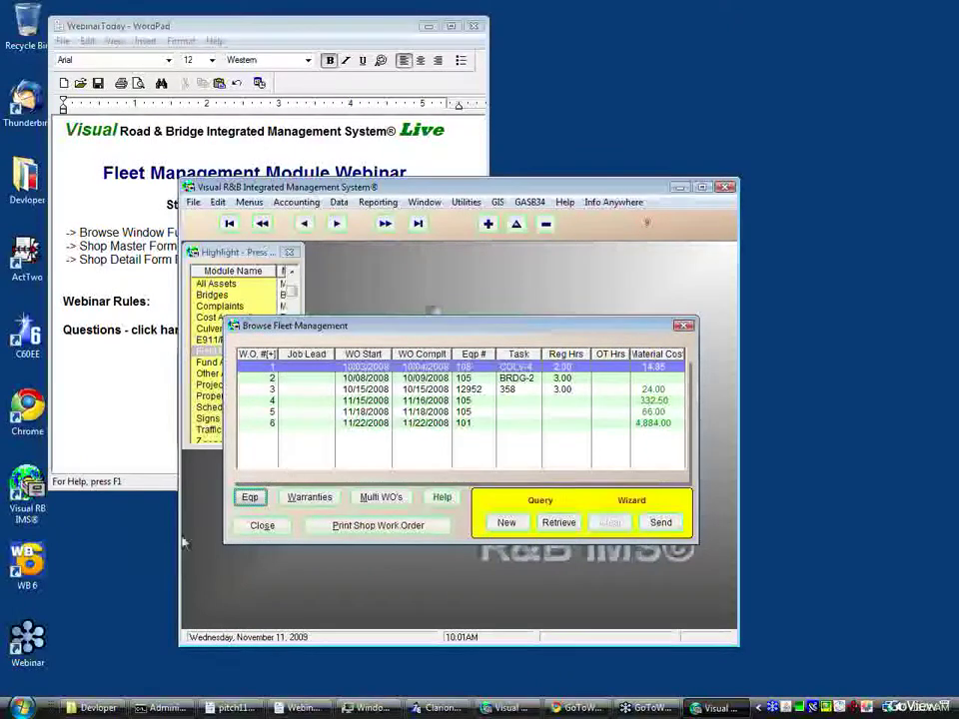
click(309, 496)
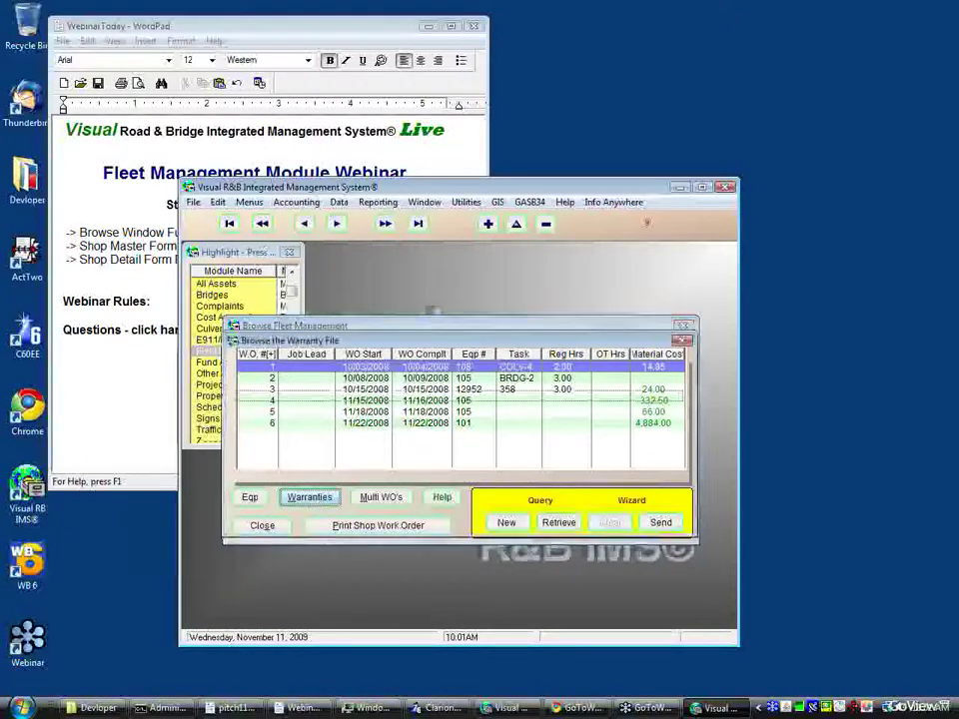
double_click(306, 422)
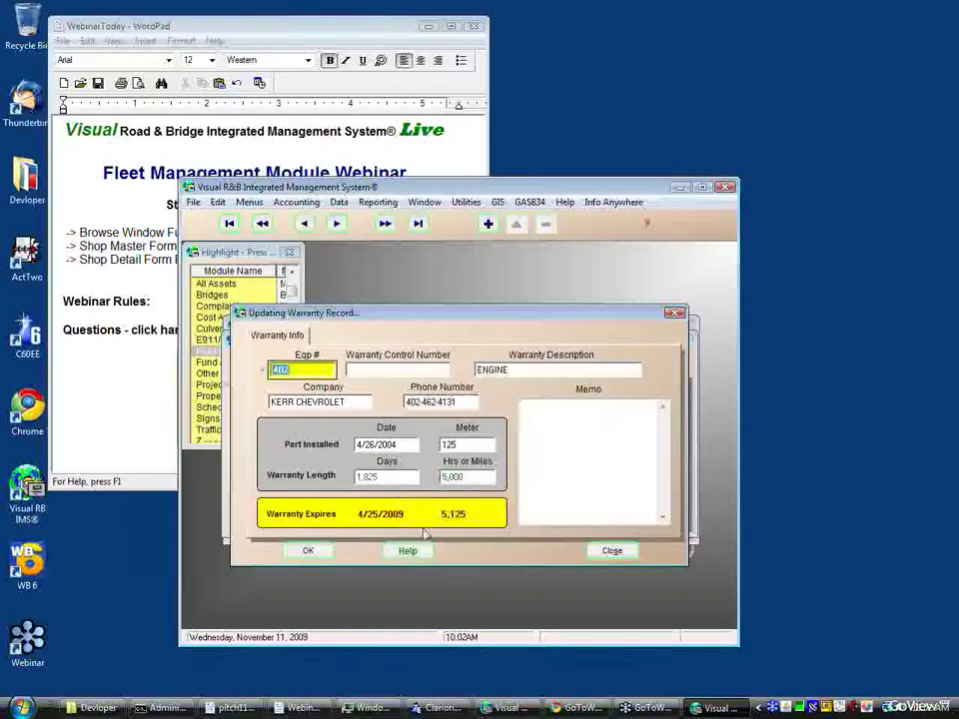
click(611, 551)
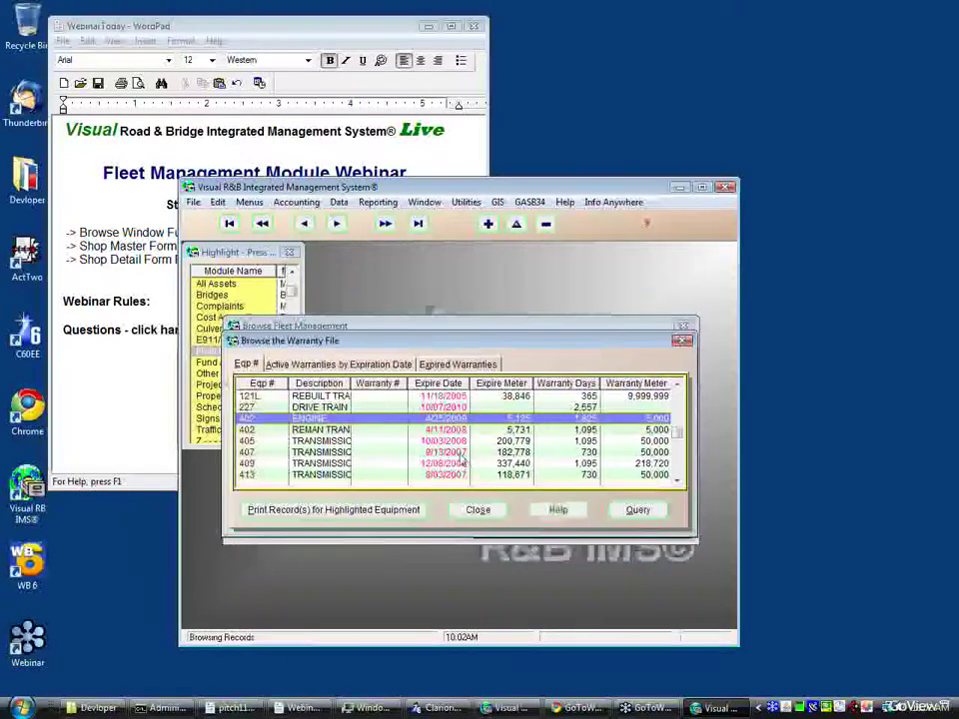
click(476, 511)
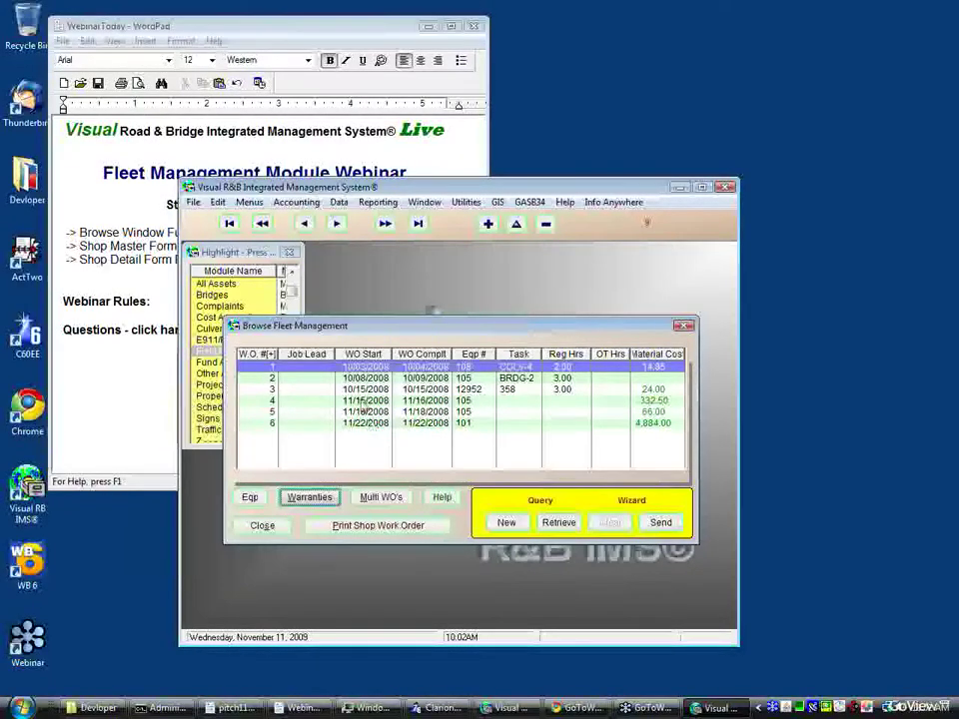
Run the multiple work order report for equipment 105 with a beginning date of 1/01/2008.
click(378, 507)
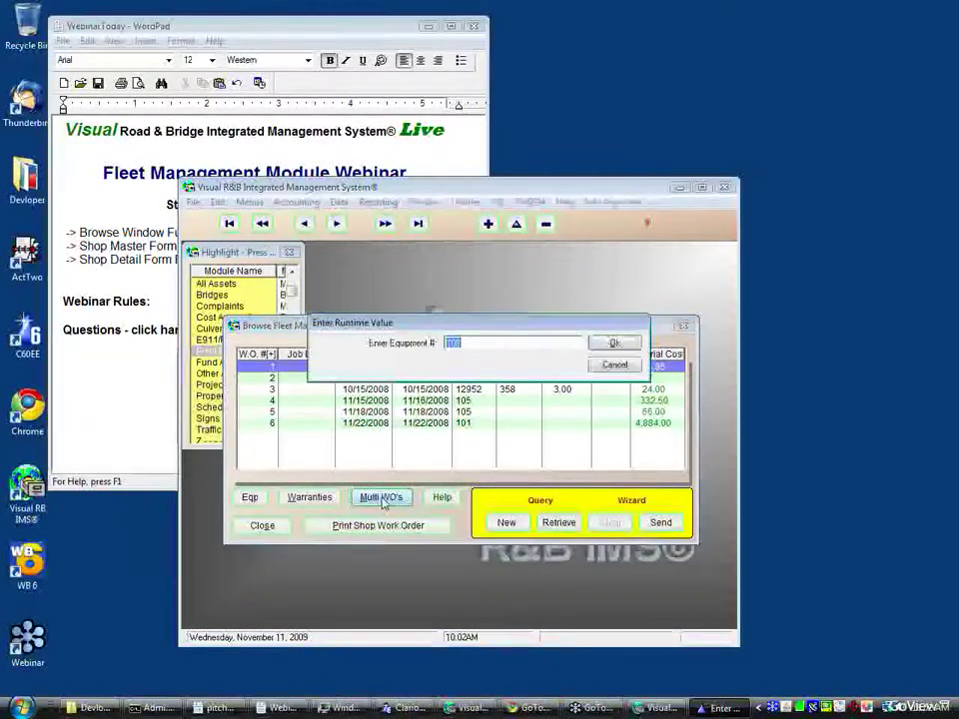
text(1)
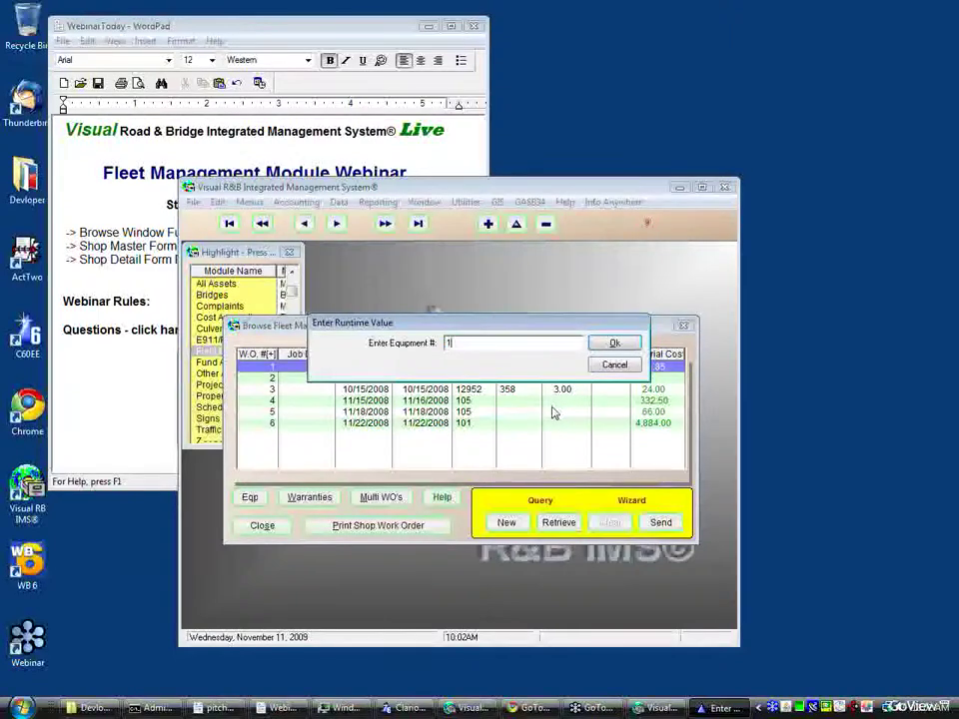
text(05)
click(614, 341)
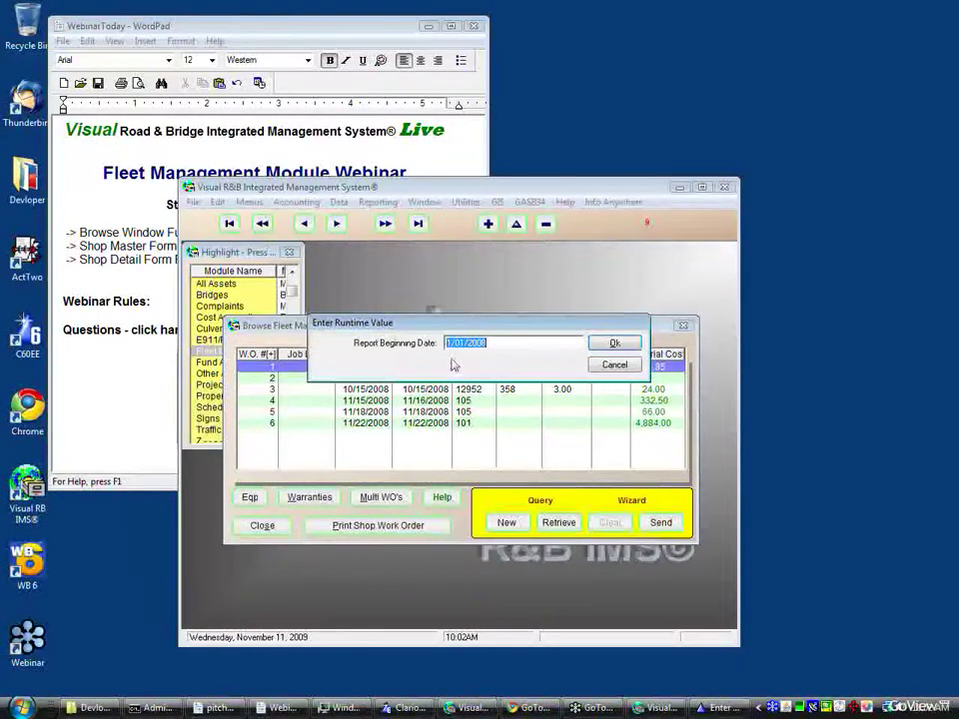
click(614, 342)
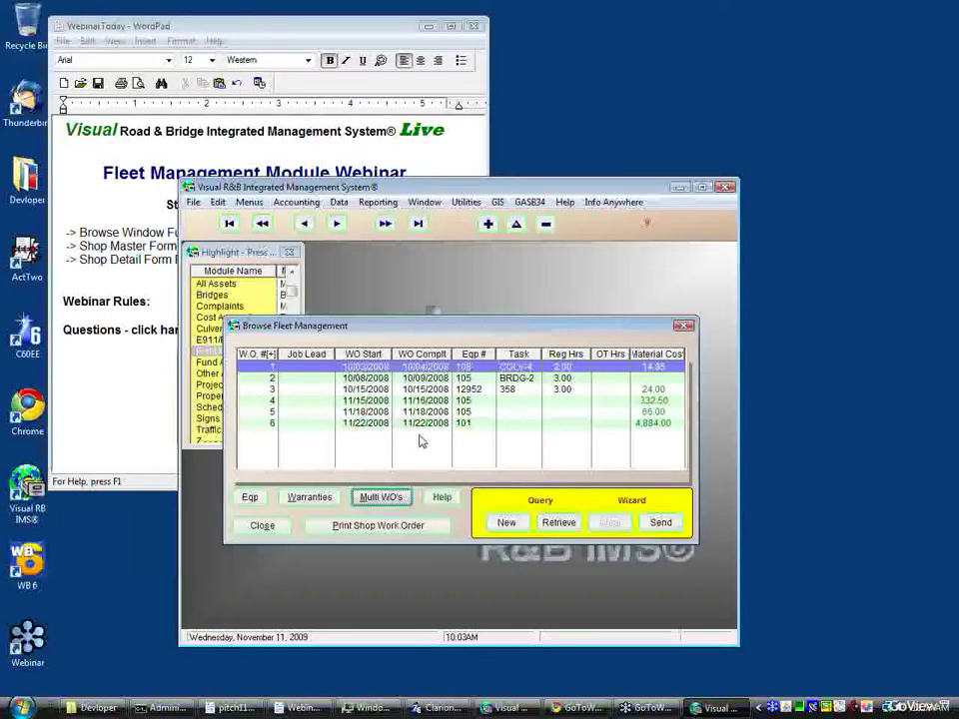
View the help page for the Browse Fleet Management window and close it.
click(440, 498)
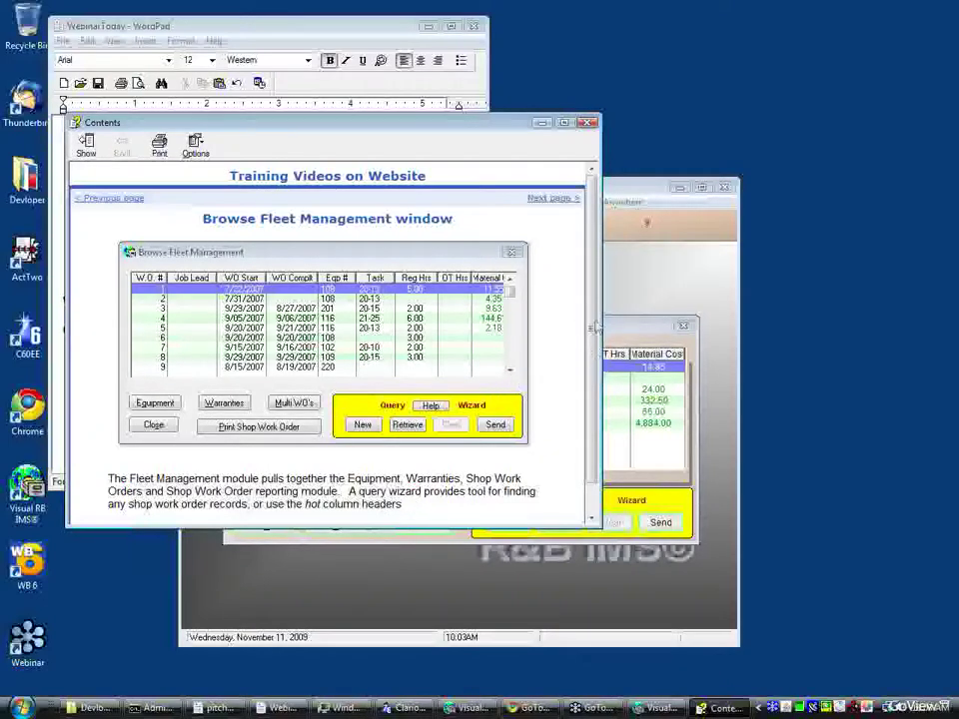
click(590, 122)
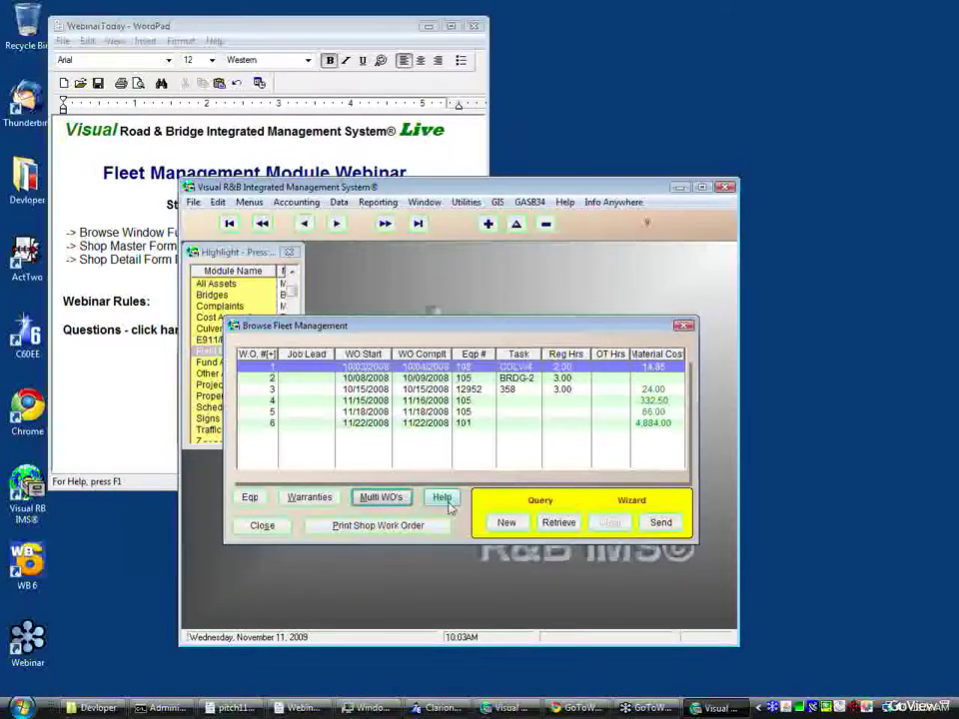
Preview the printable shop work order for work order 5 and check its page range option, cancelling the print.
click(332, 528)
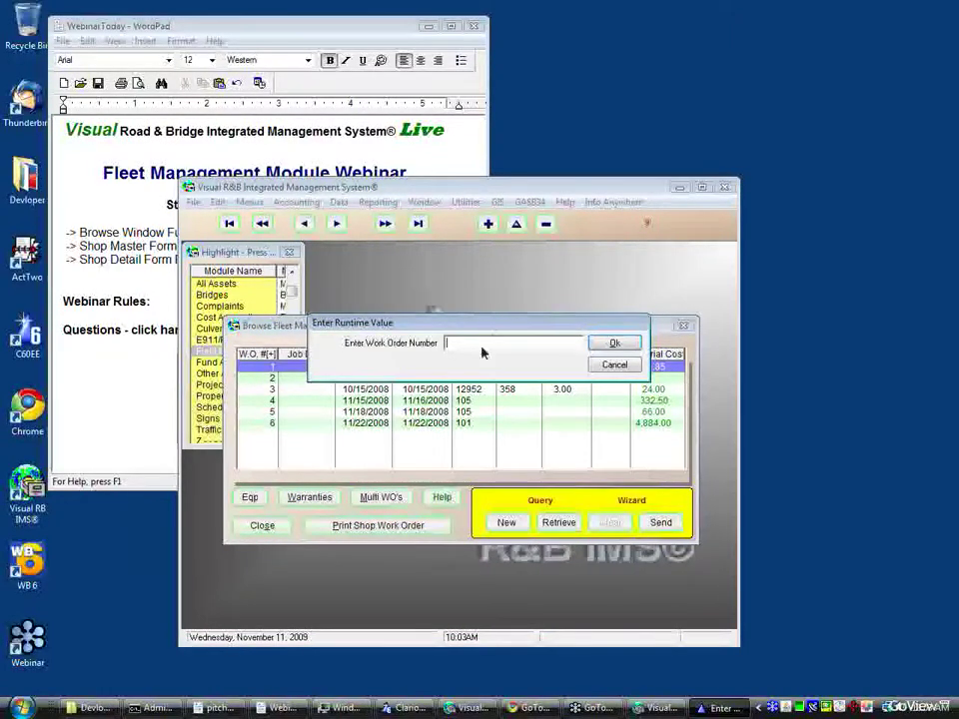
text(5)
click(615, 343)
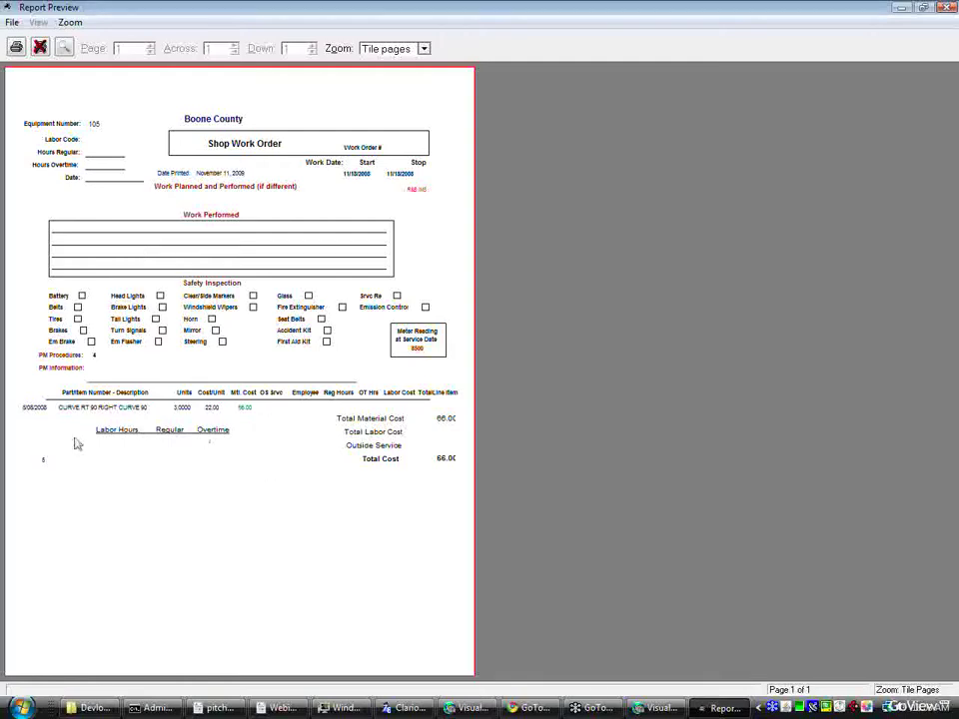
click(13, 23)
click(45, 38)
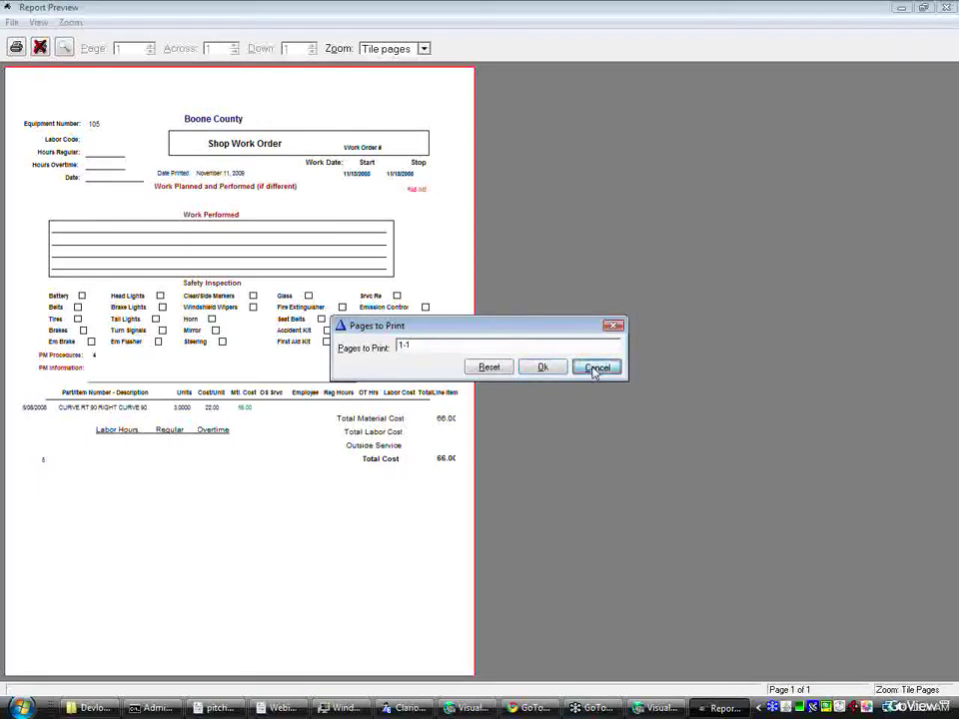
click(596, 368)
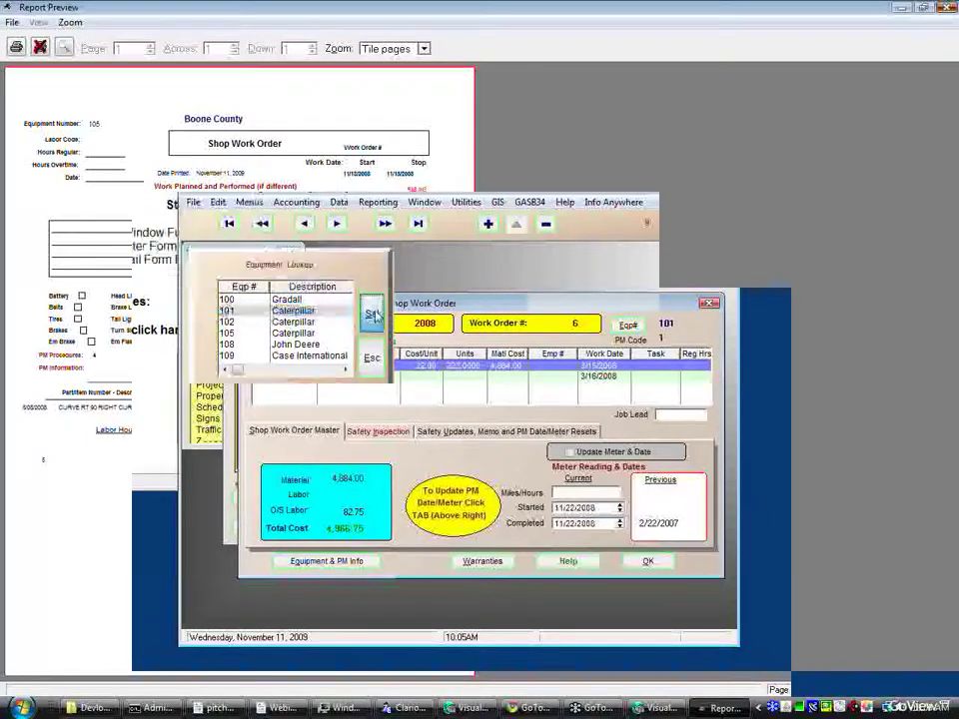
Select equipment 101 for work order 6 and review its safety inspection checklist and PM date/meter reset options.
click(370, 314)
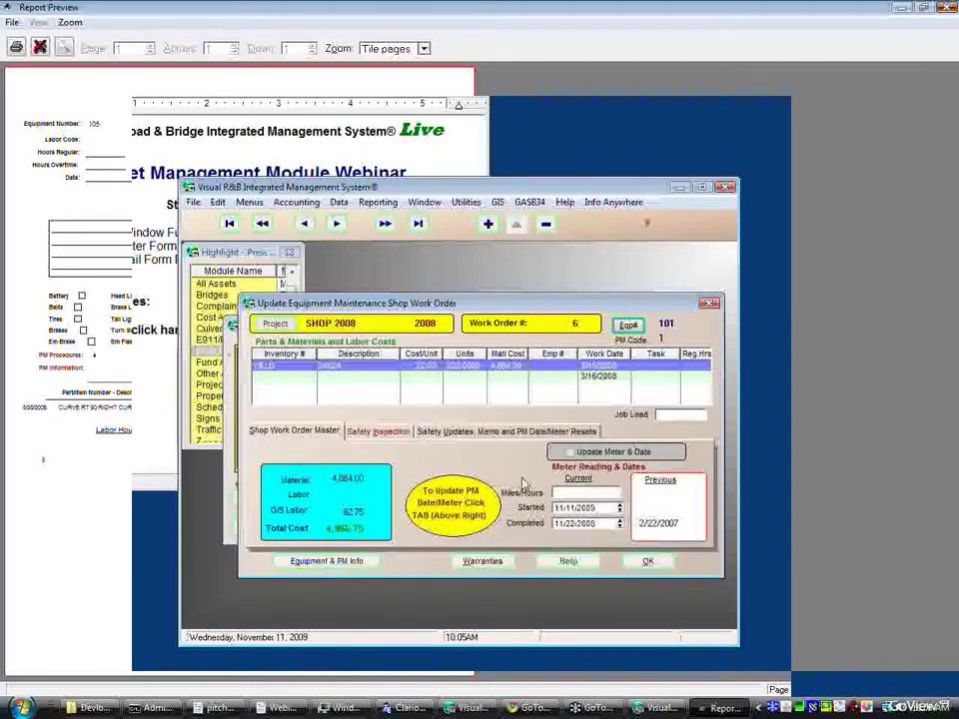
click(384, 430)
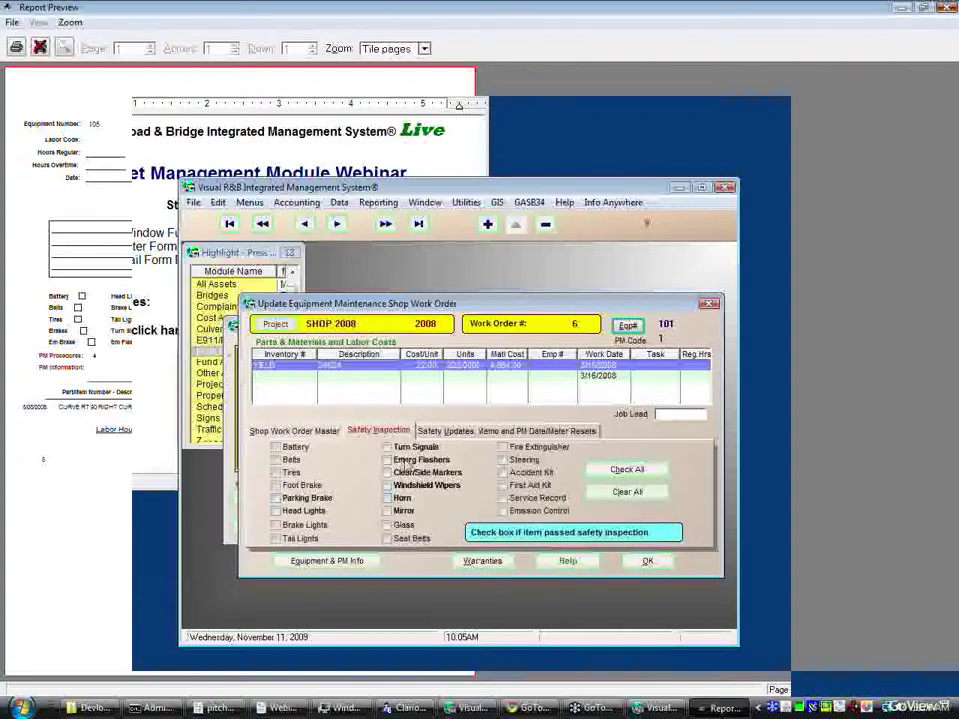
click(504, 430)
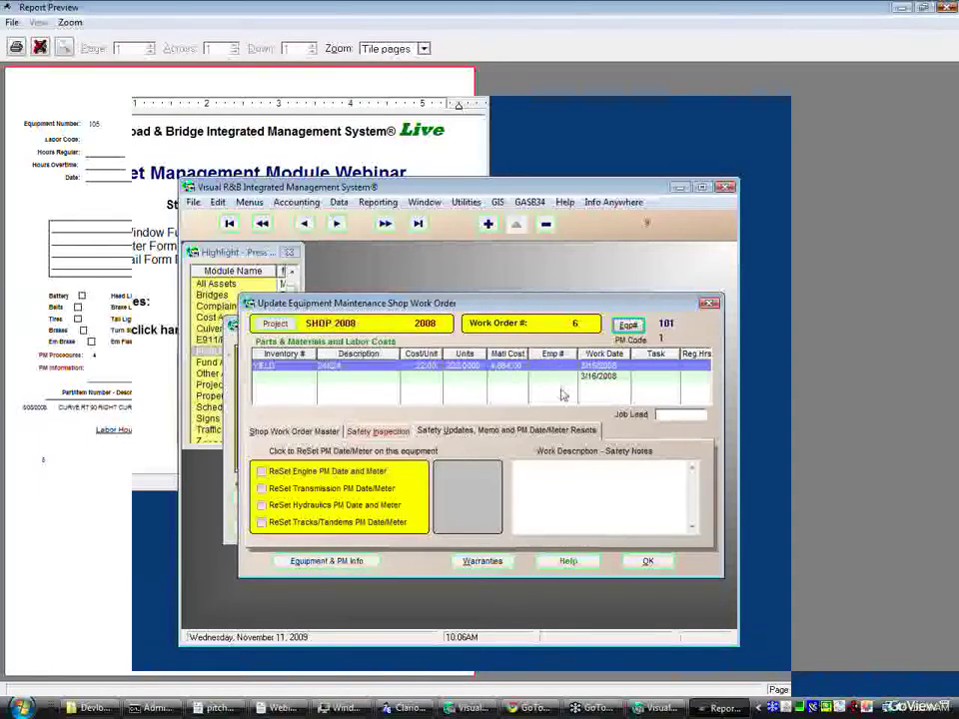
click(312, 435)
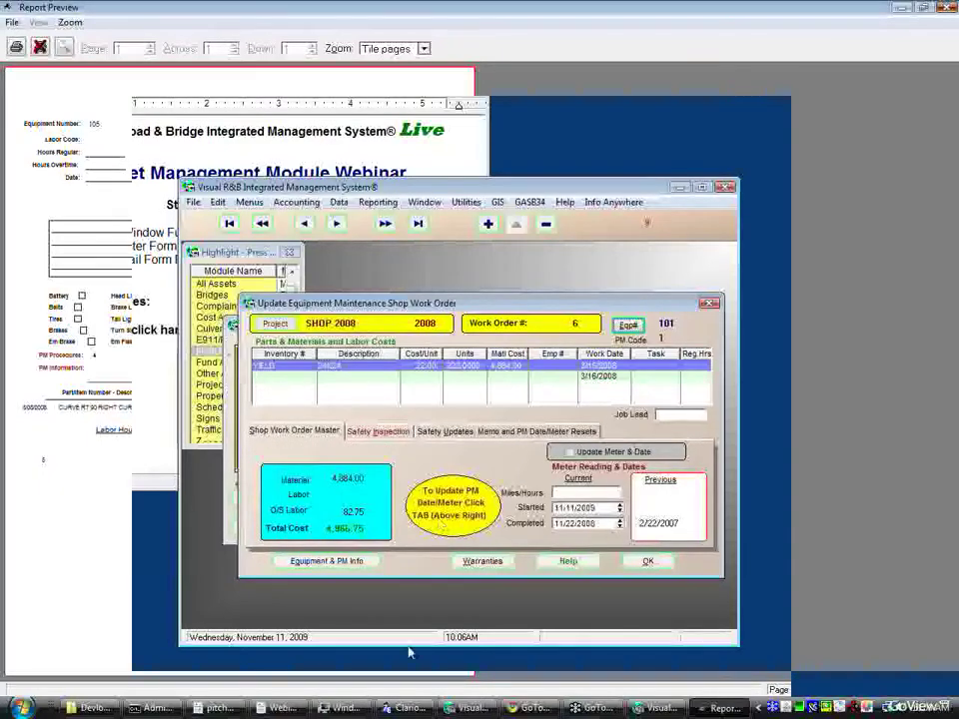
Add an outside service detail record dated 03/15/08 for AEROTECH, described as engine block work, with a cost of 575.25.
click(486, 224)
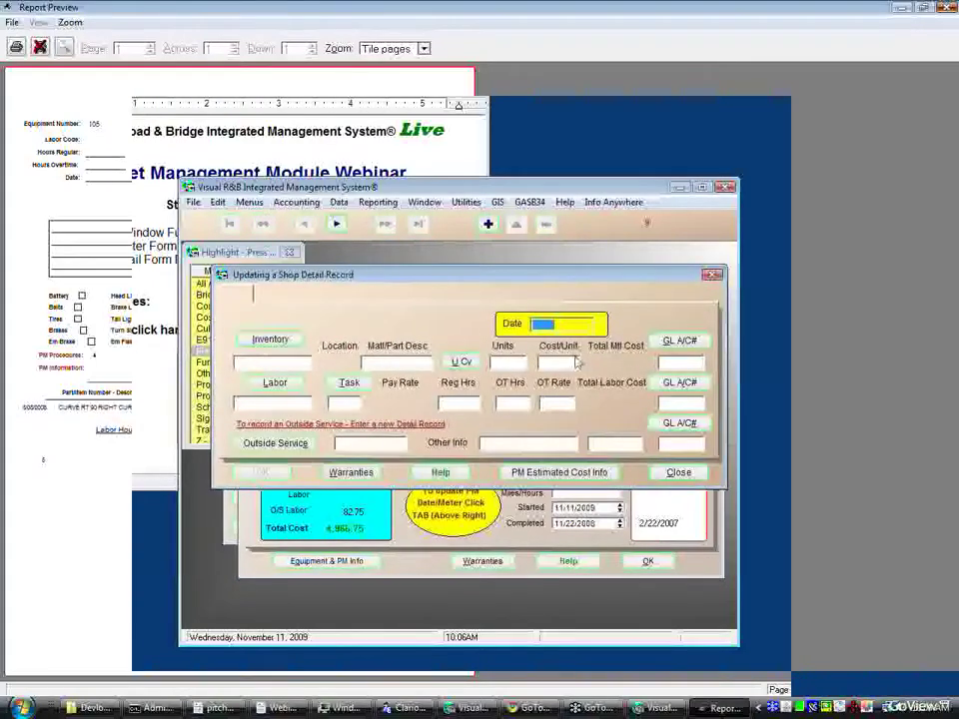
text(15)
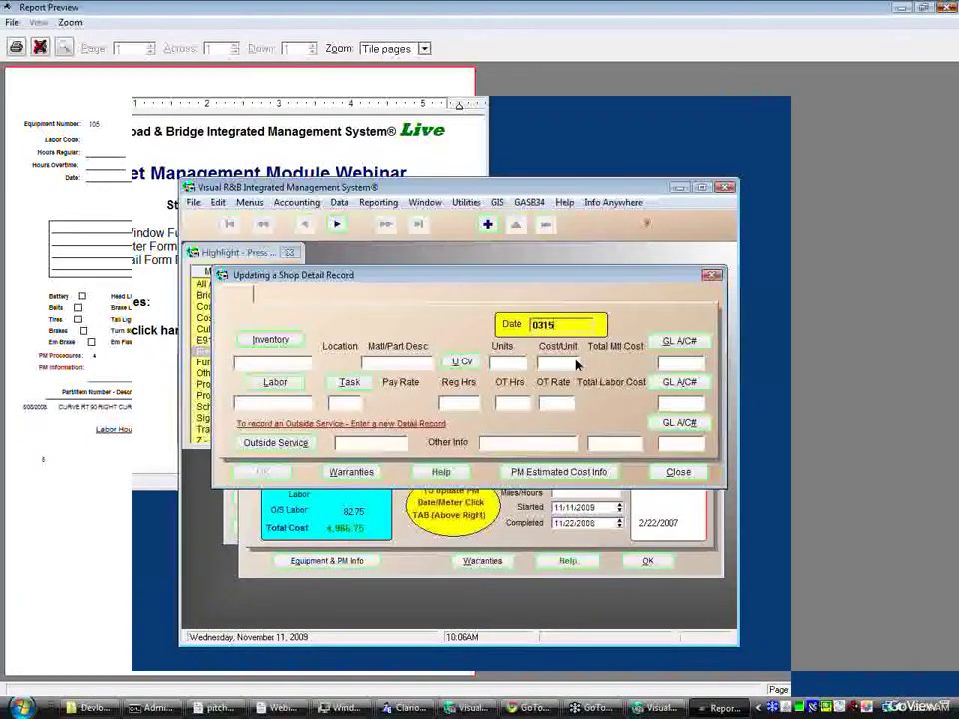
text(08)
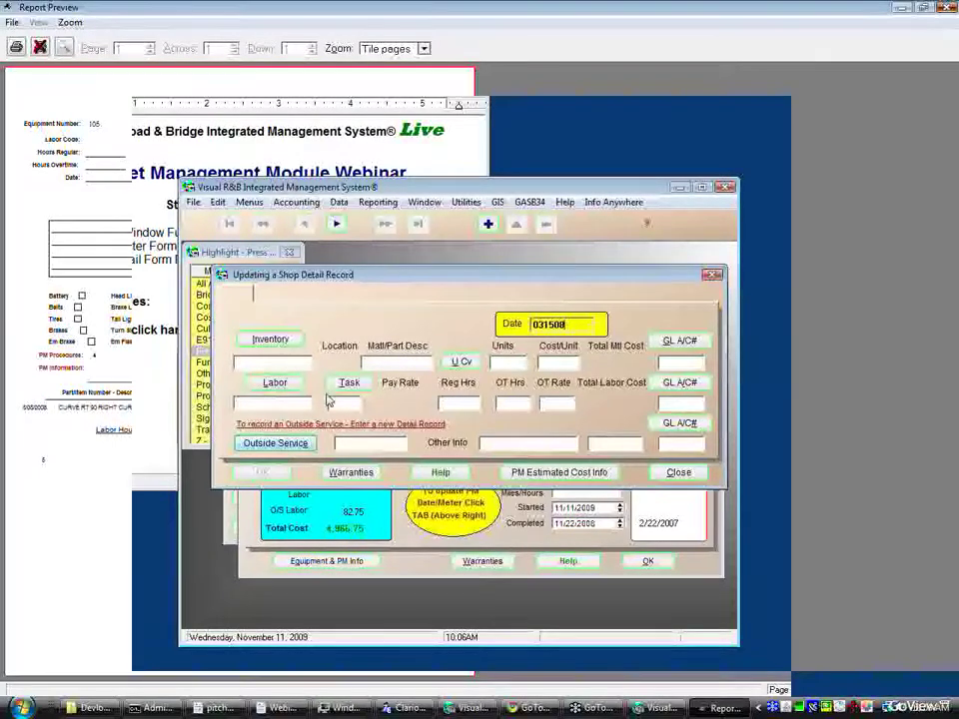
click(290, 382)
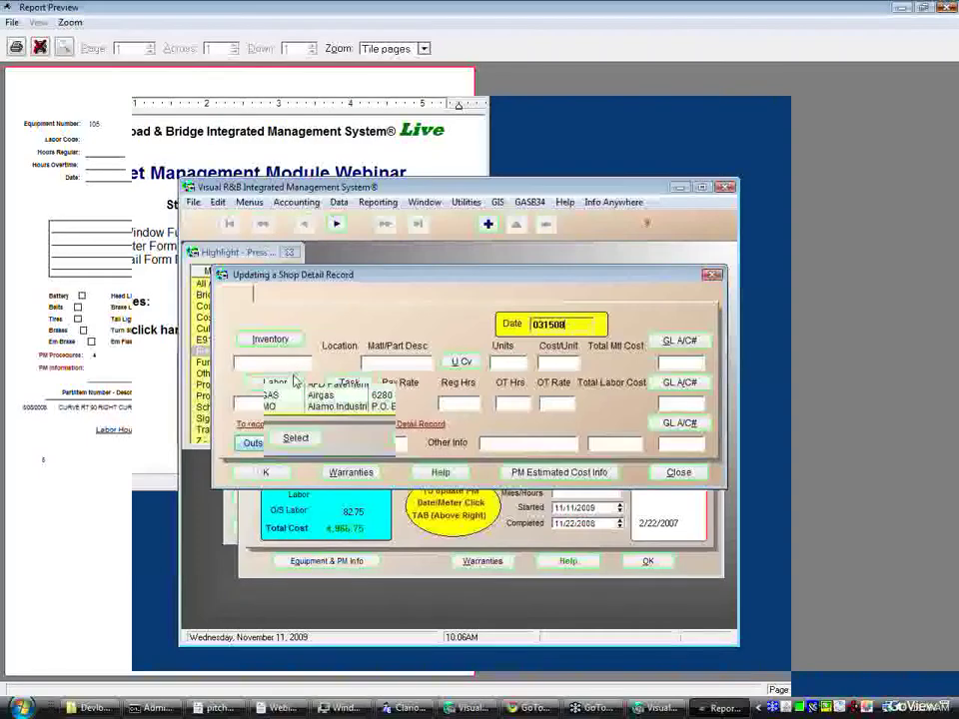
click(296, 438)
text(575.25)
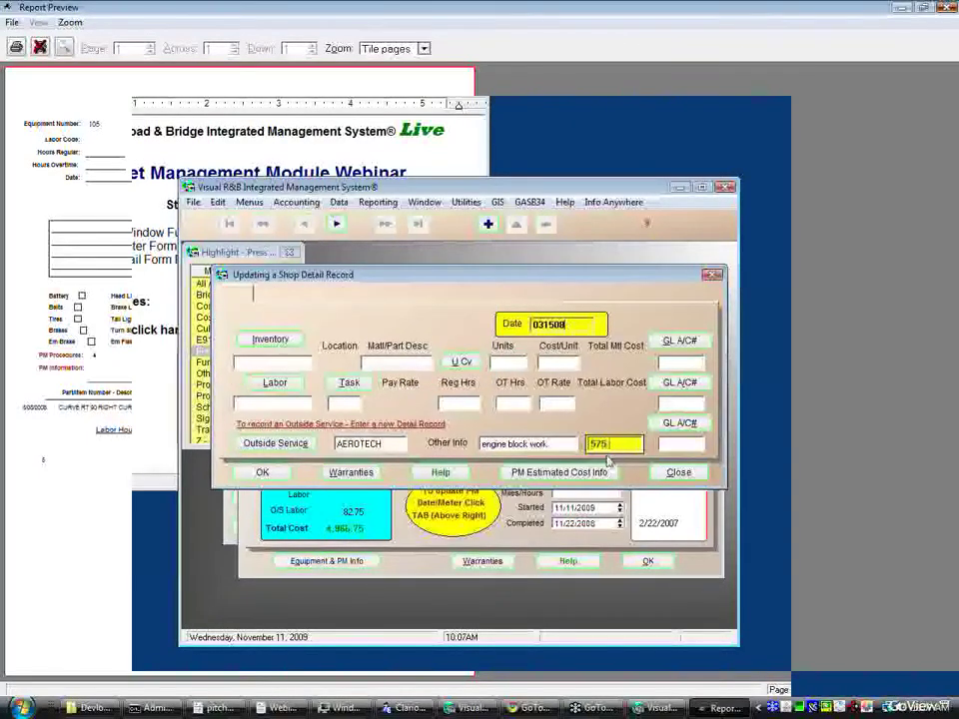
click(262, 473)
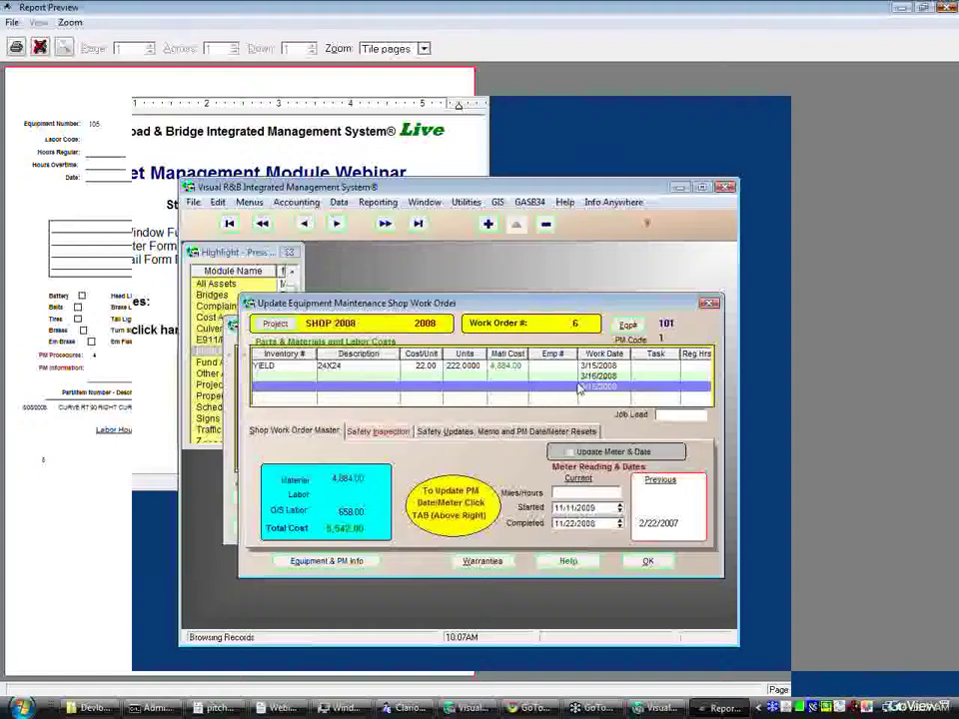
Examine the contractor payment and project columns of the work order's detail records.
key(Right)
key(Right)
key(Right)
key(Right)
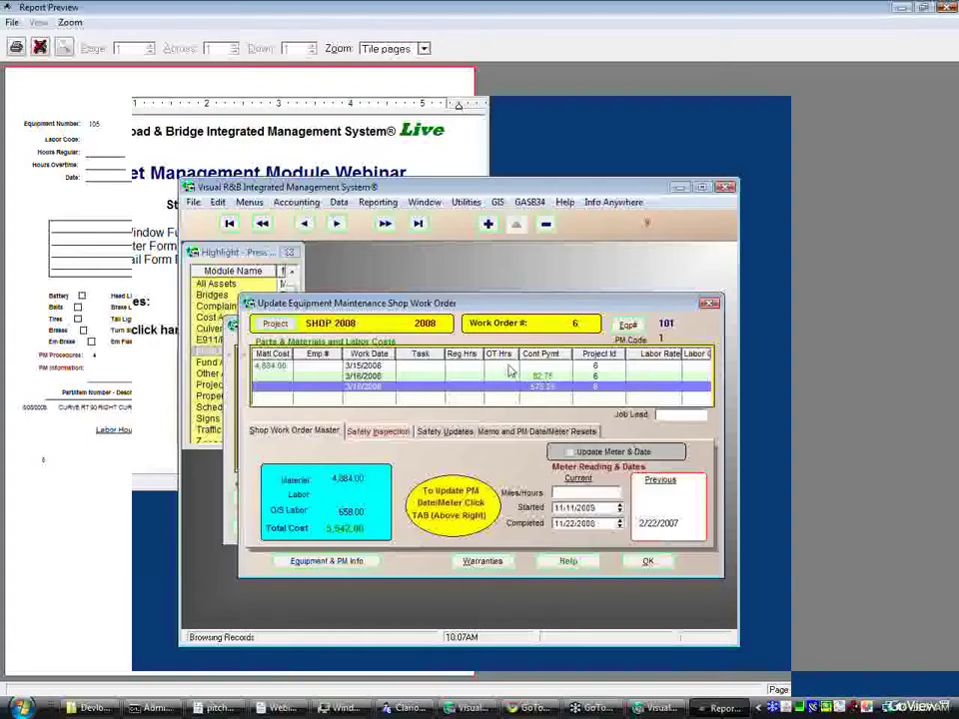
click(508, 367)
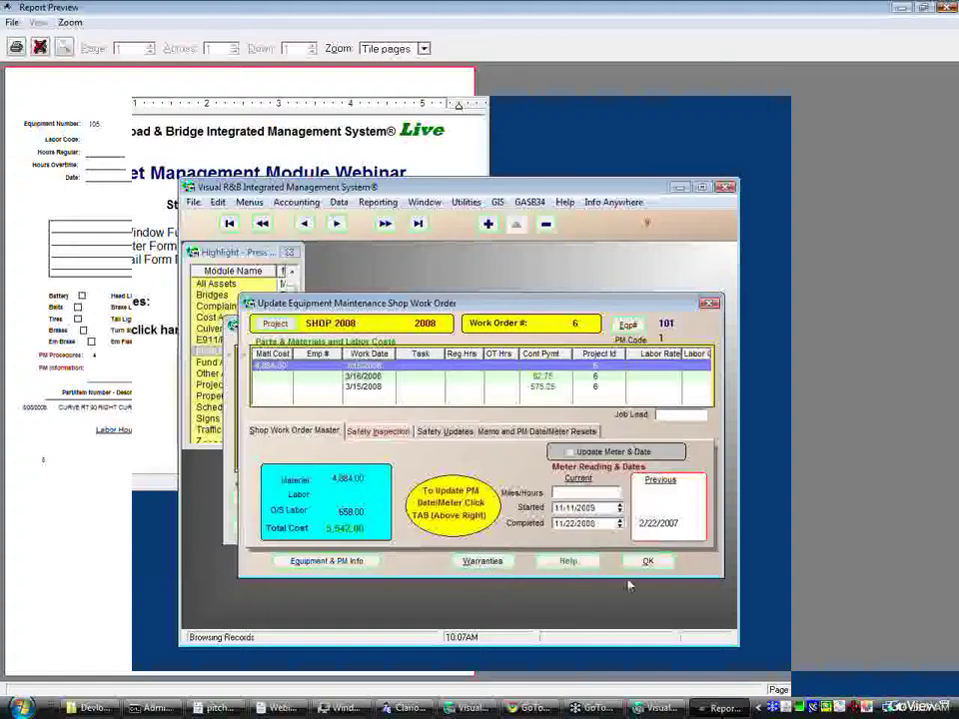
Check the help for the shop work order form, and save work order 6.
click(567, 561)
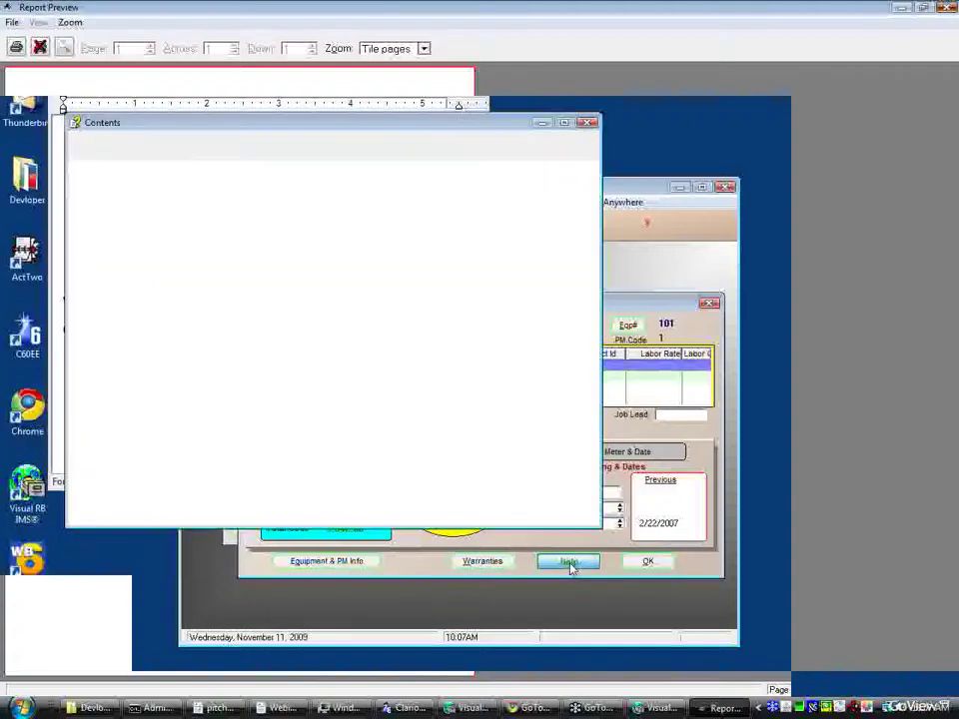
click(587, 124)
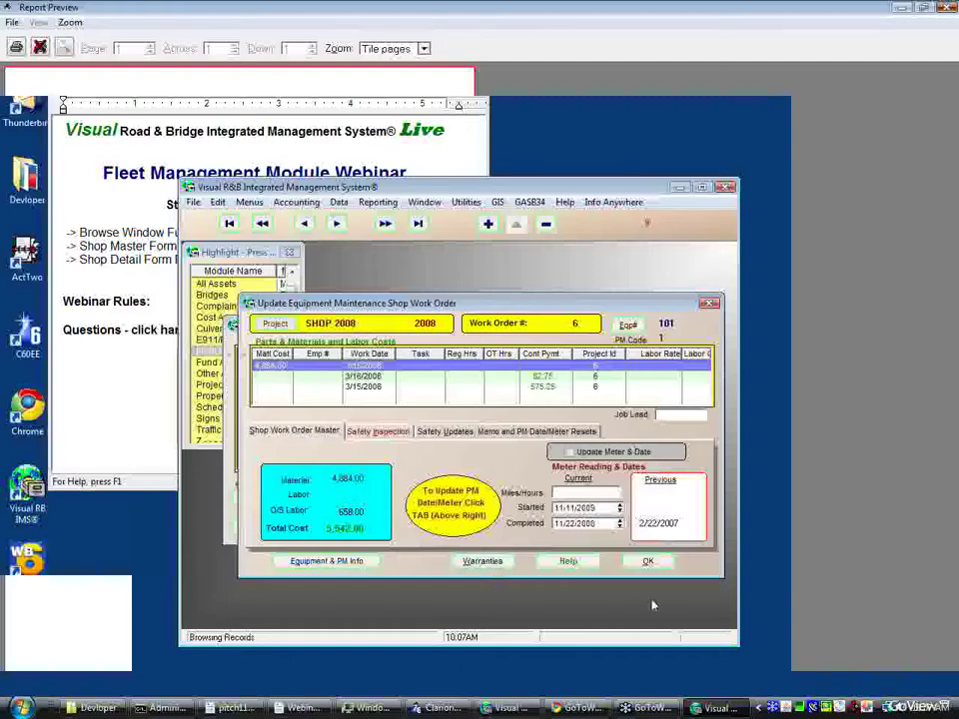
click(649, 561)
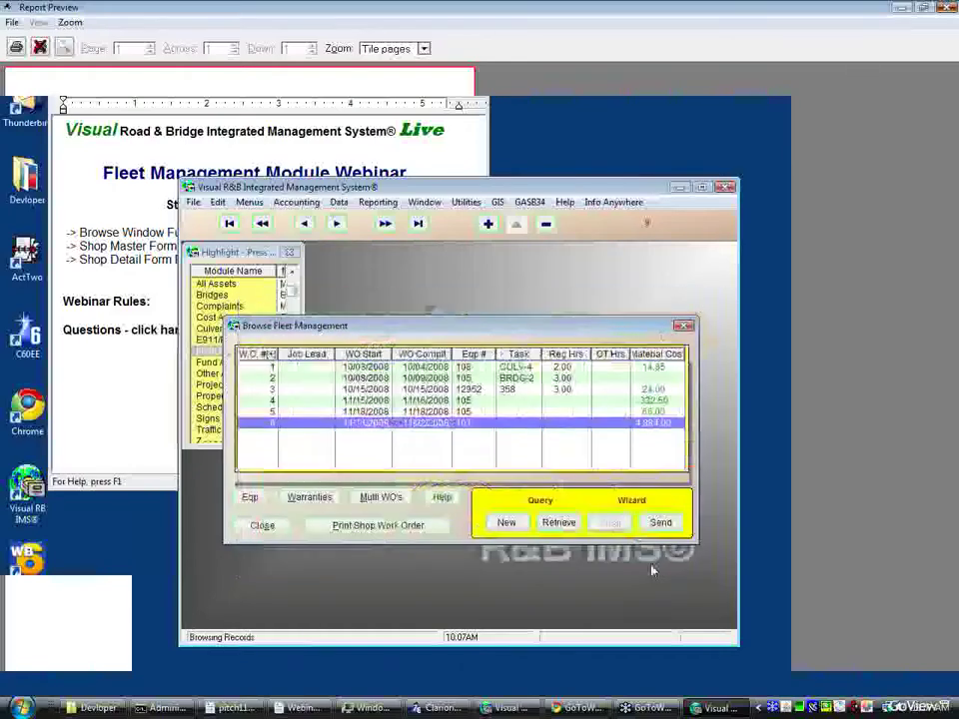
Preview the printable shop work order for work order 6 and close the preview.
click(391, 527)
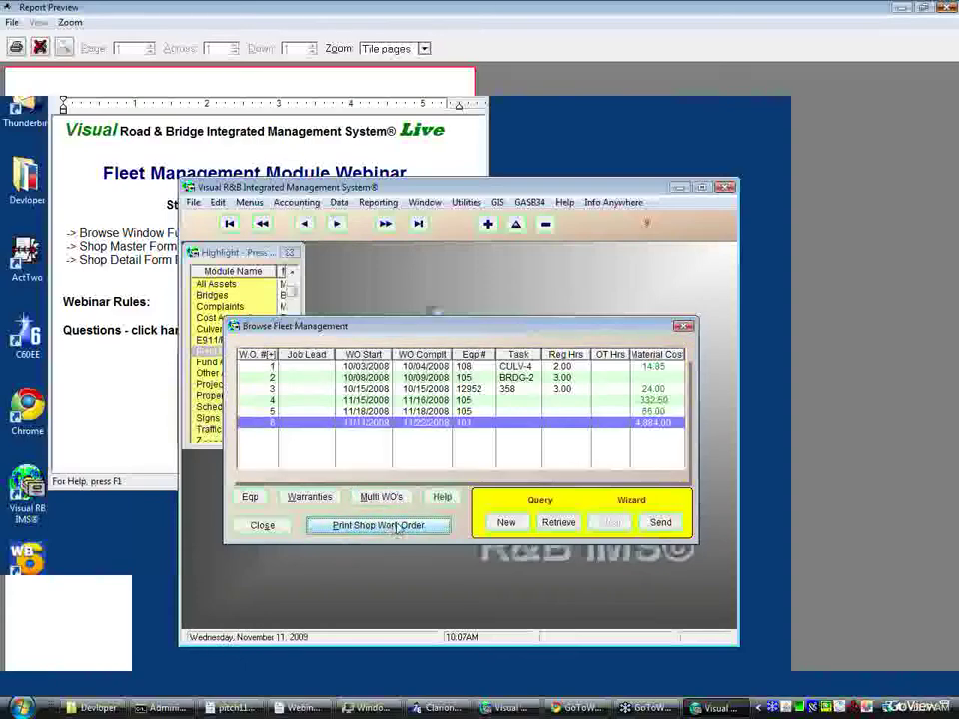
text(6)
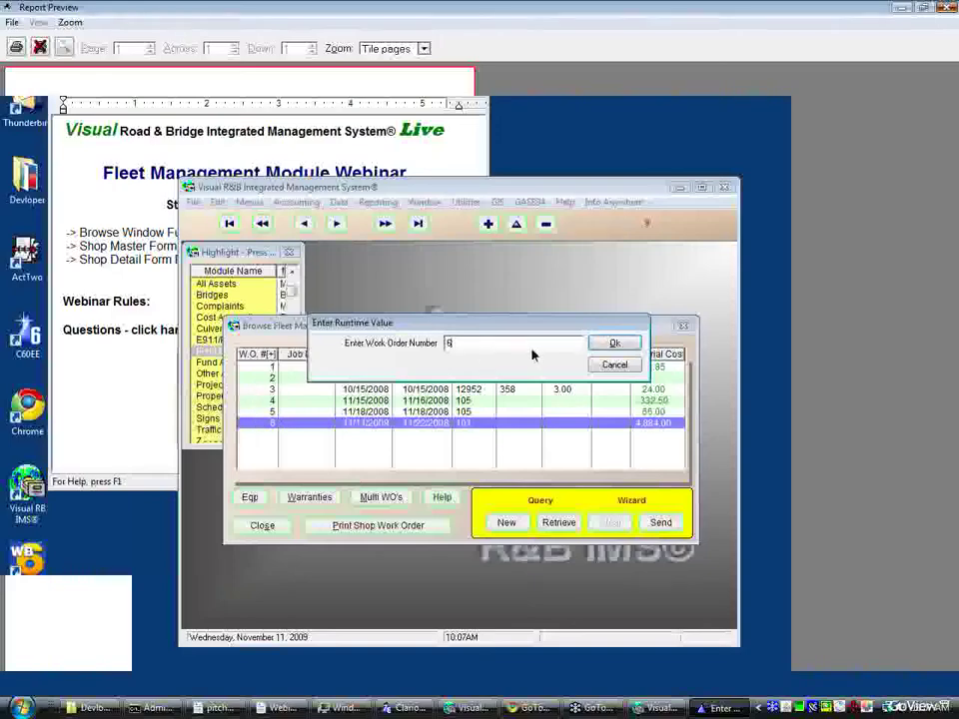
click(607, 345)
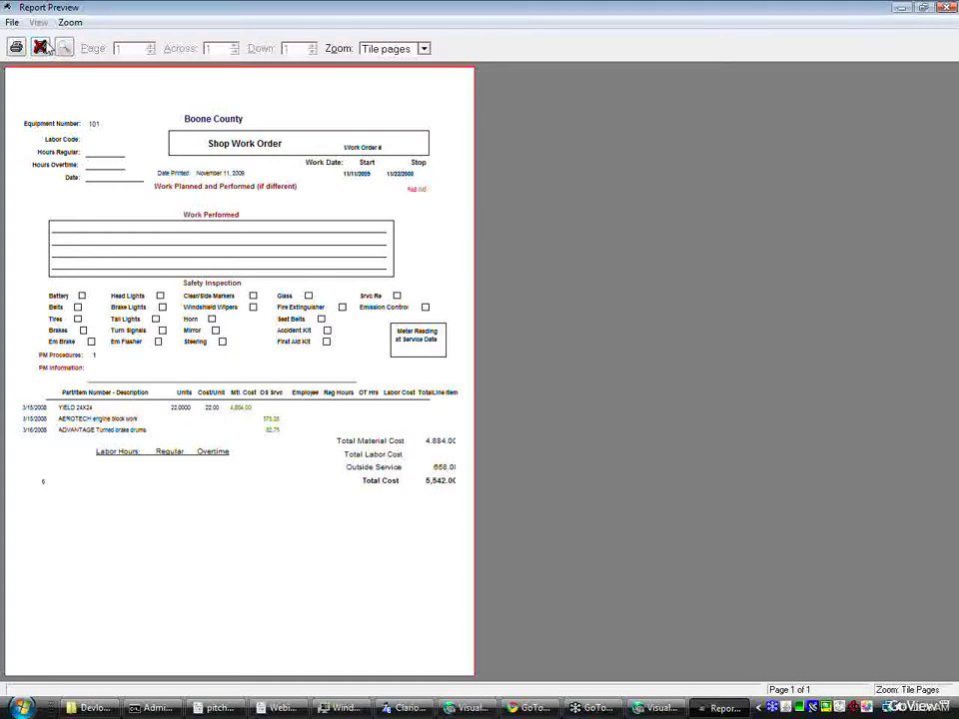
click(41, 47)
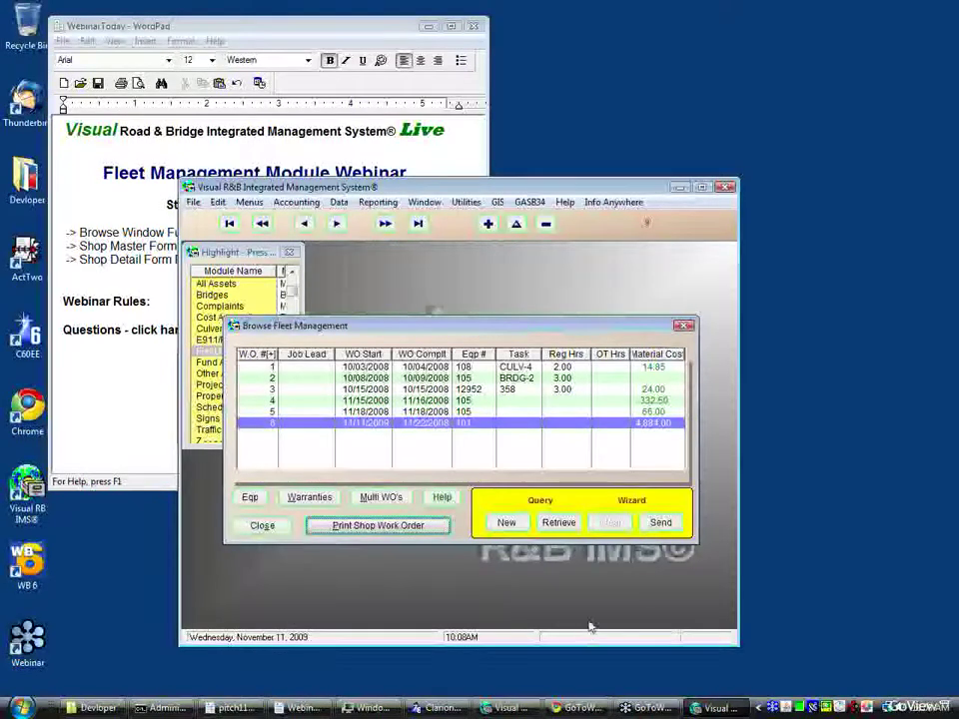
Reopen Fleet Management, open the equipment 100 record from the equipment file, and assign PM code 3 to it.
click(258, 526)
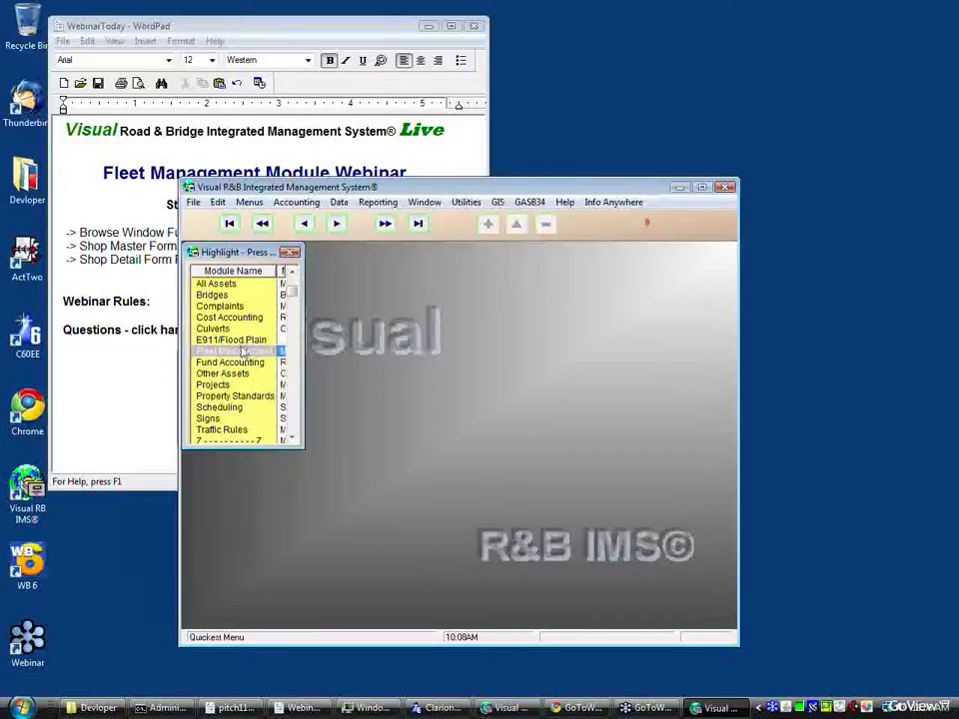
double_click(244, 354)
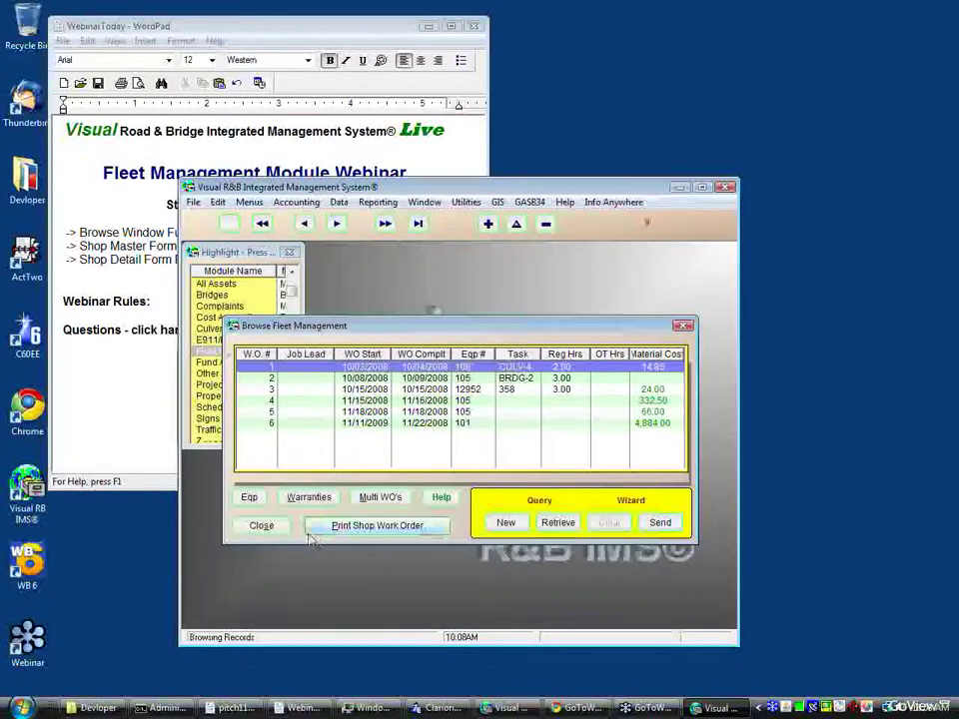
click(249, 497)
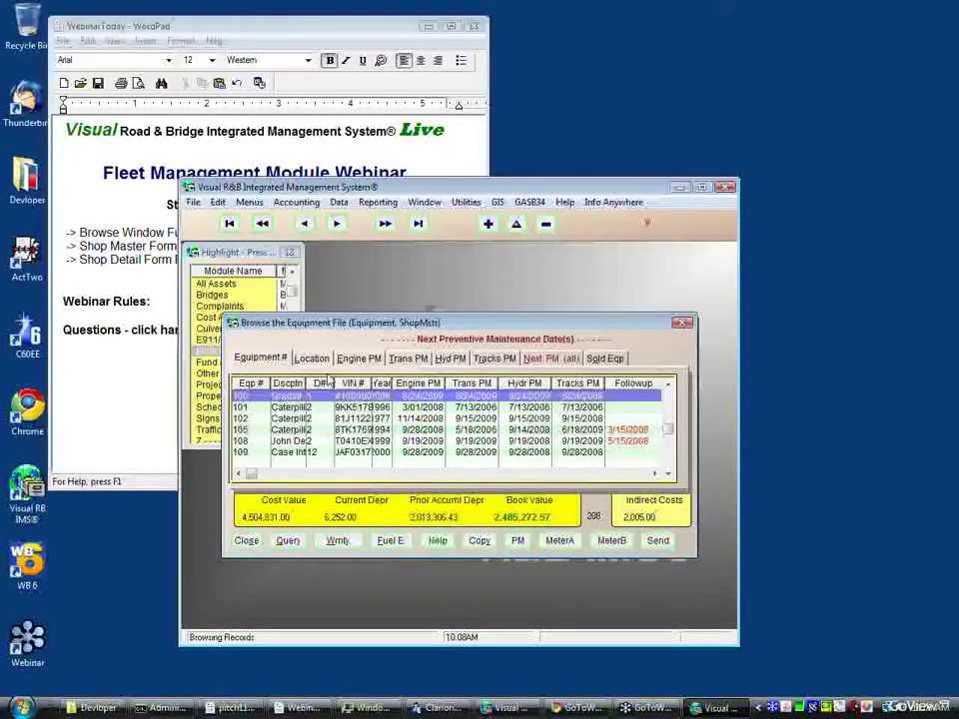
key(Return)
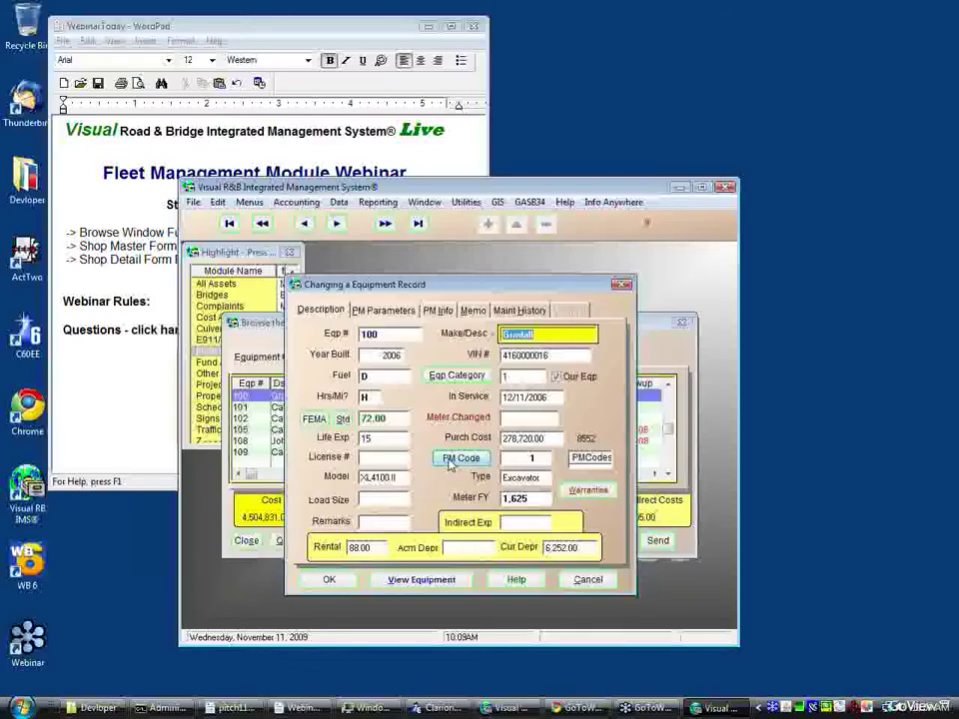
click(453, 459)
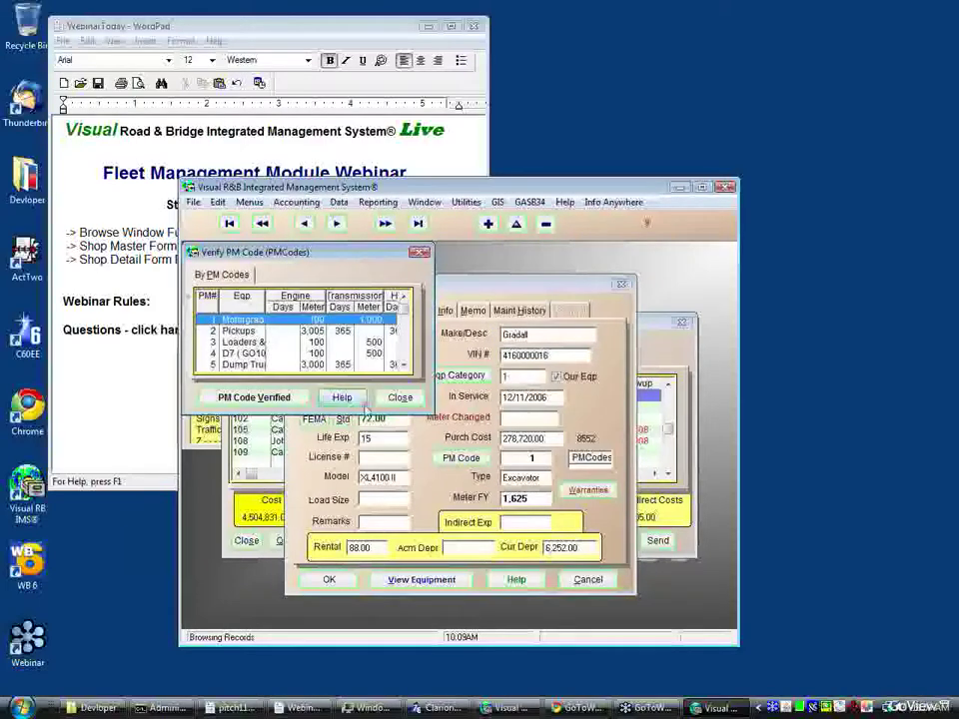
click(243, 341)
click(255, 396)
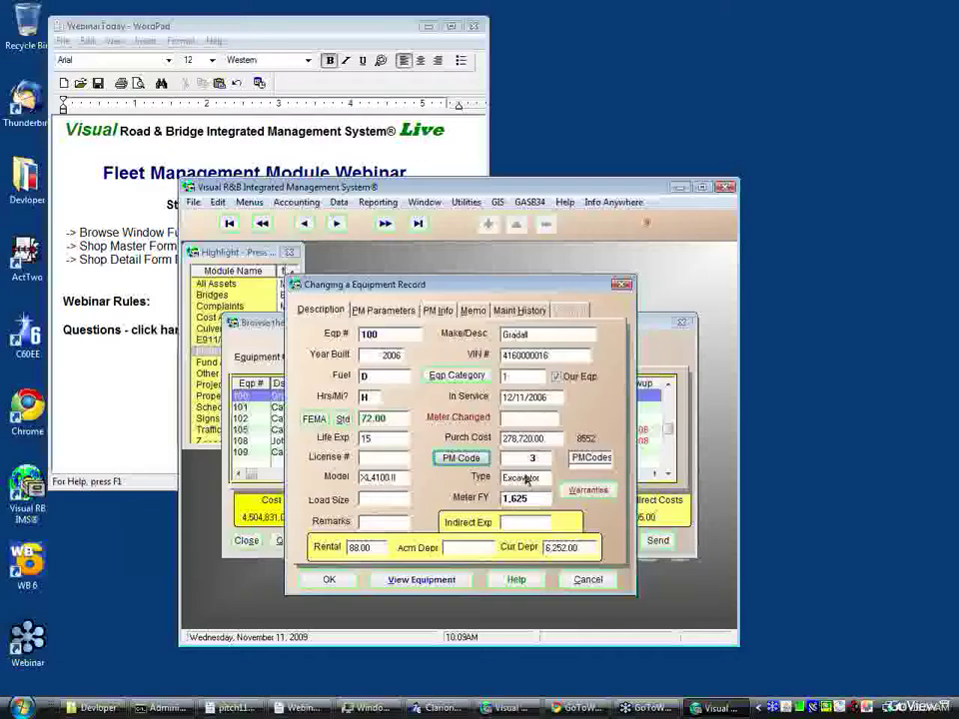
Review the service intervals of the Loaders & Scrapers PM code, verify it for equipment 100, and save the equipment record.
click(456, 459)
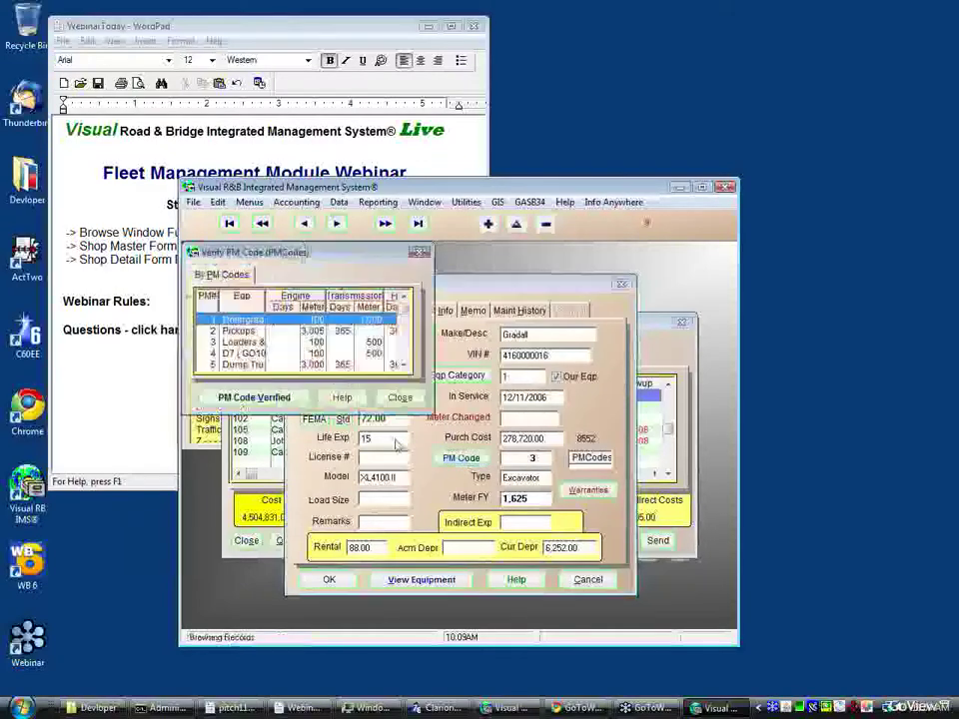
double_click(315, 342)
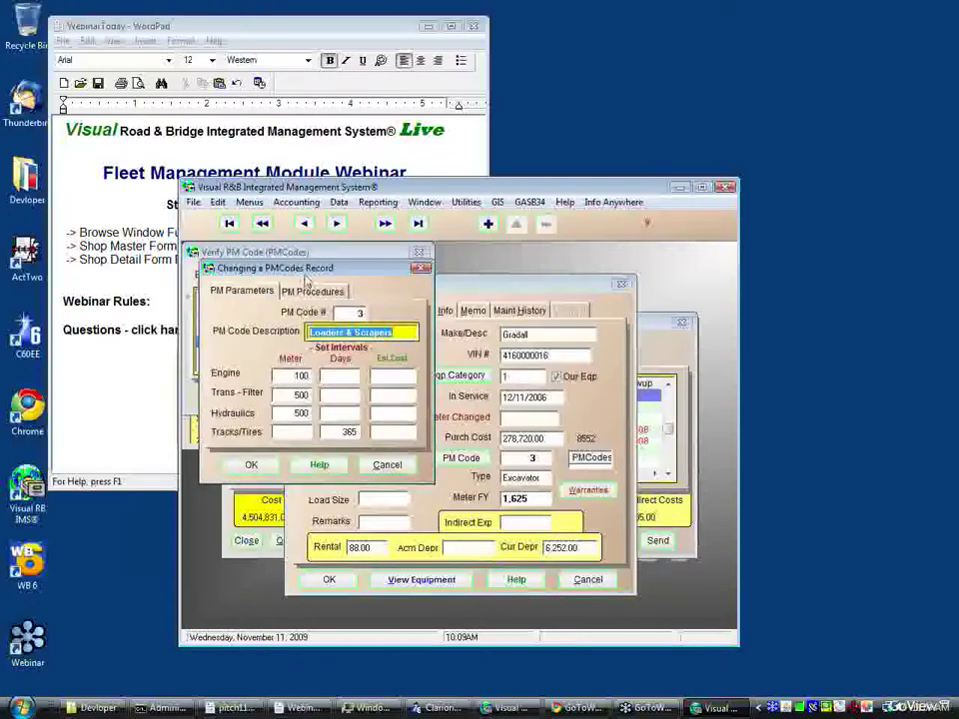
drag(305, 272, 351, 332)
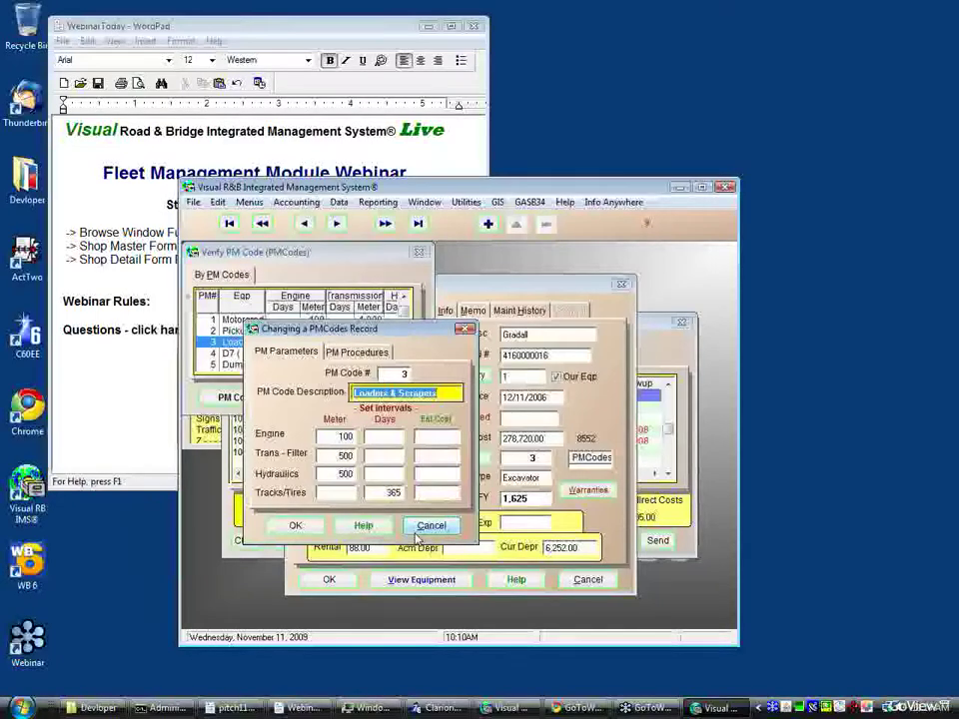
click(295, 525)
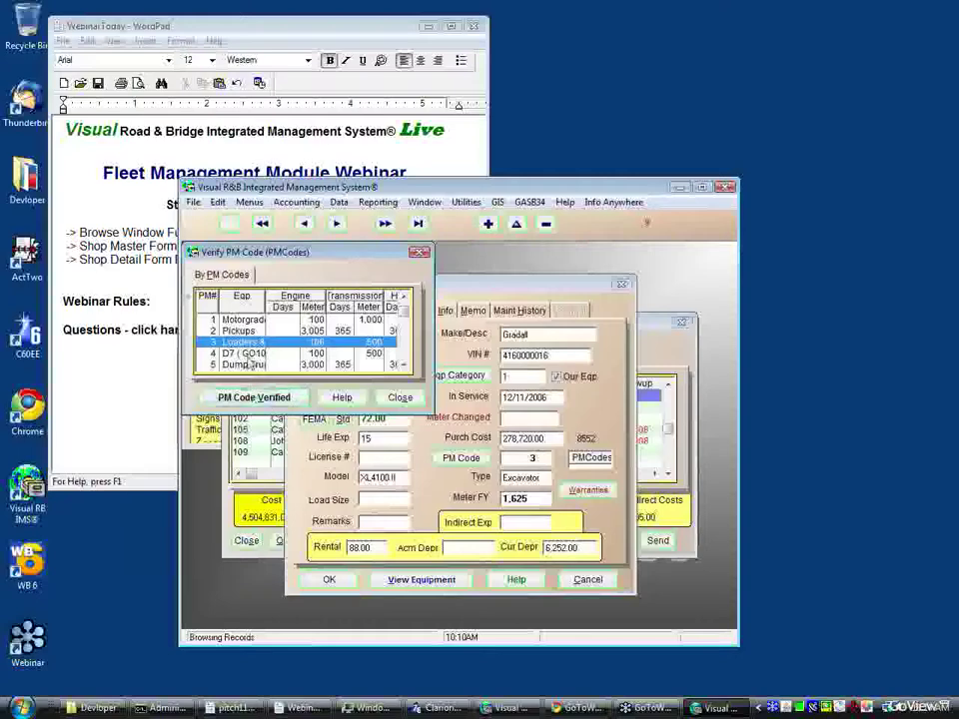
click(268, 398)
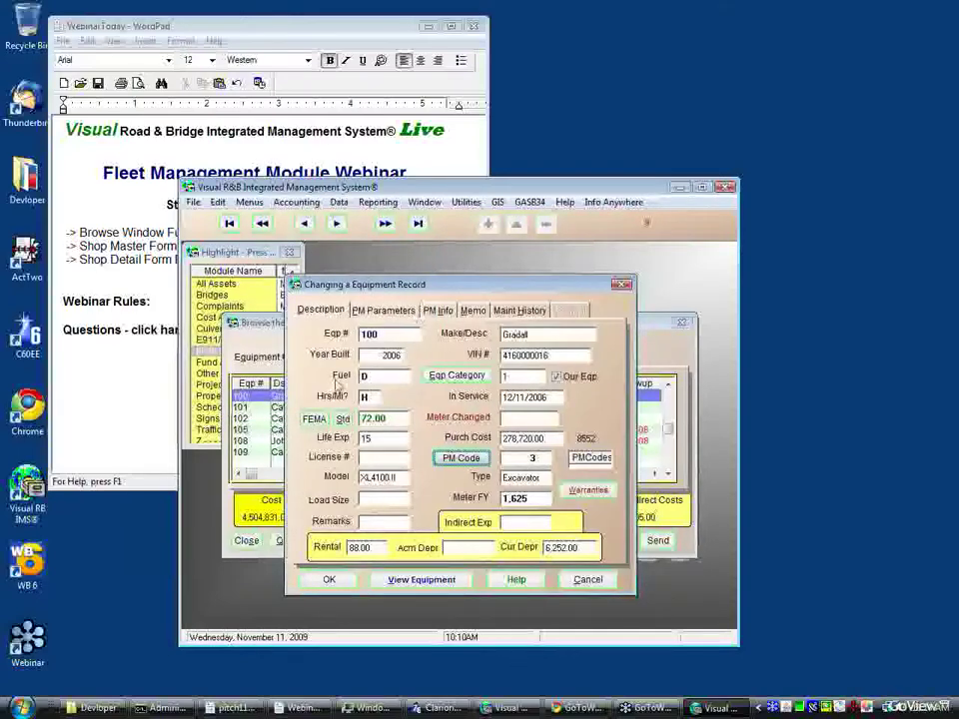
click(325, 579)
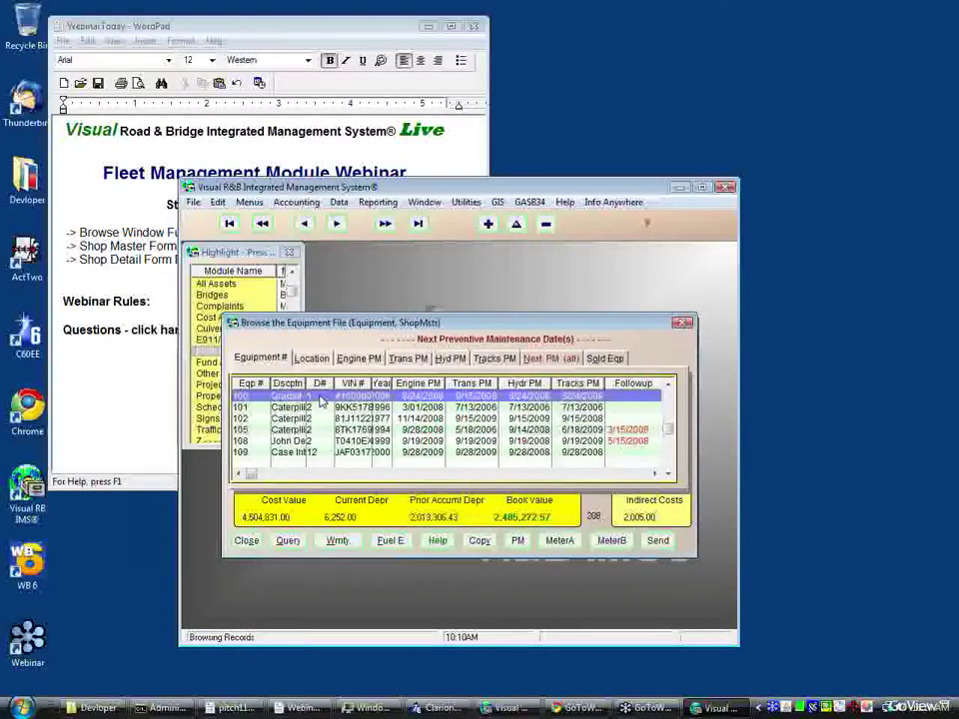
Reopen the equipment 100 record, review its PM parameters, and view the equipment's picture enlarged.
double_click(320, 400)
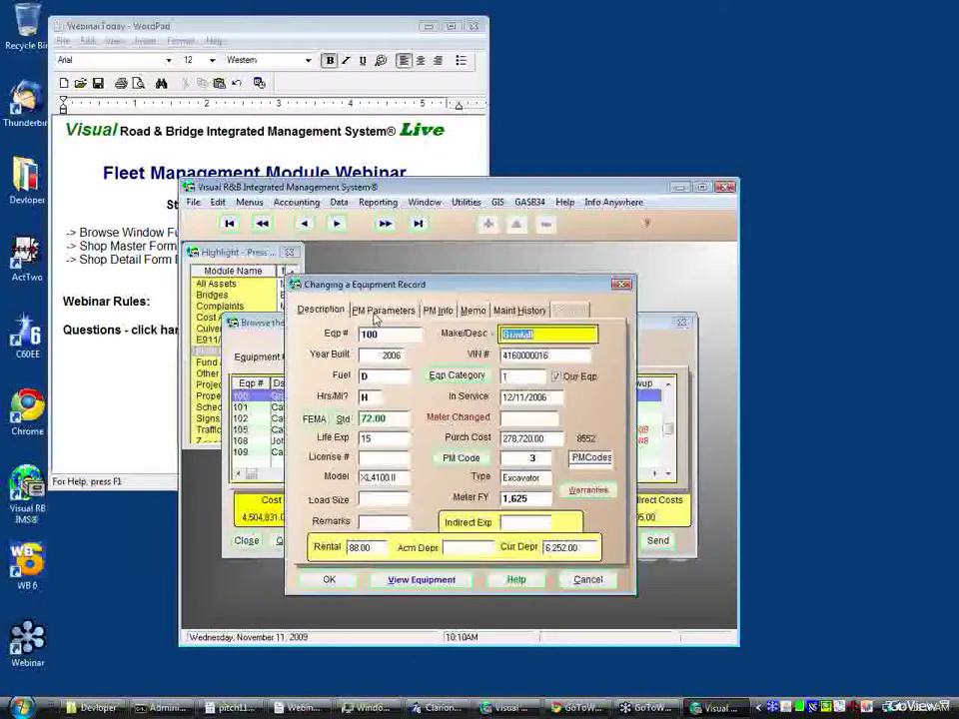
click(383, 311)
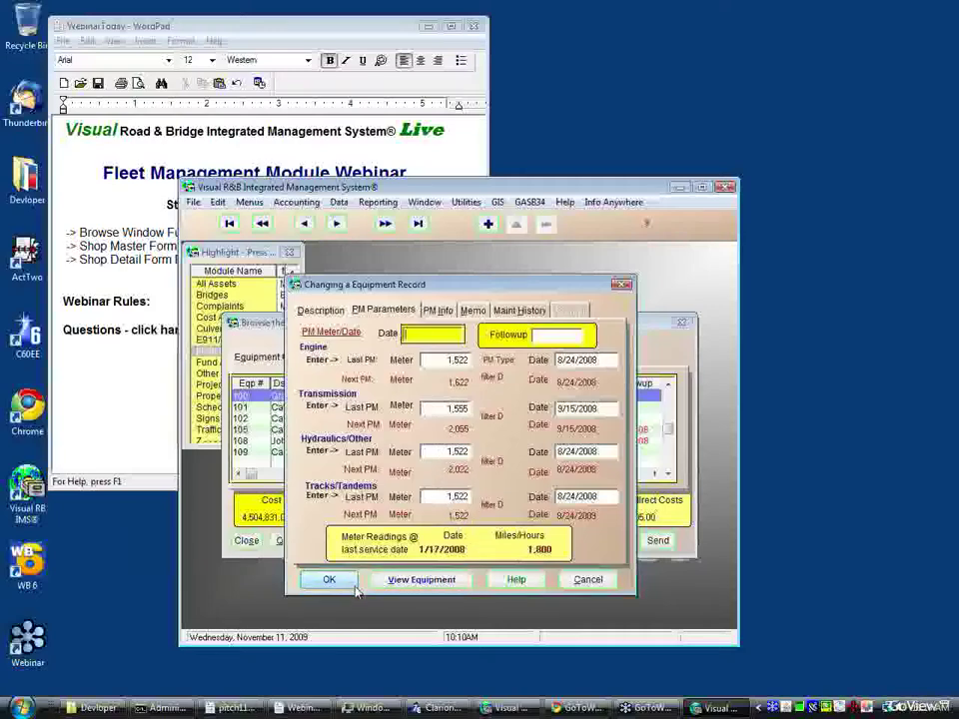
click(420, 579)
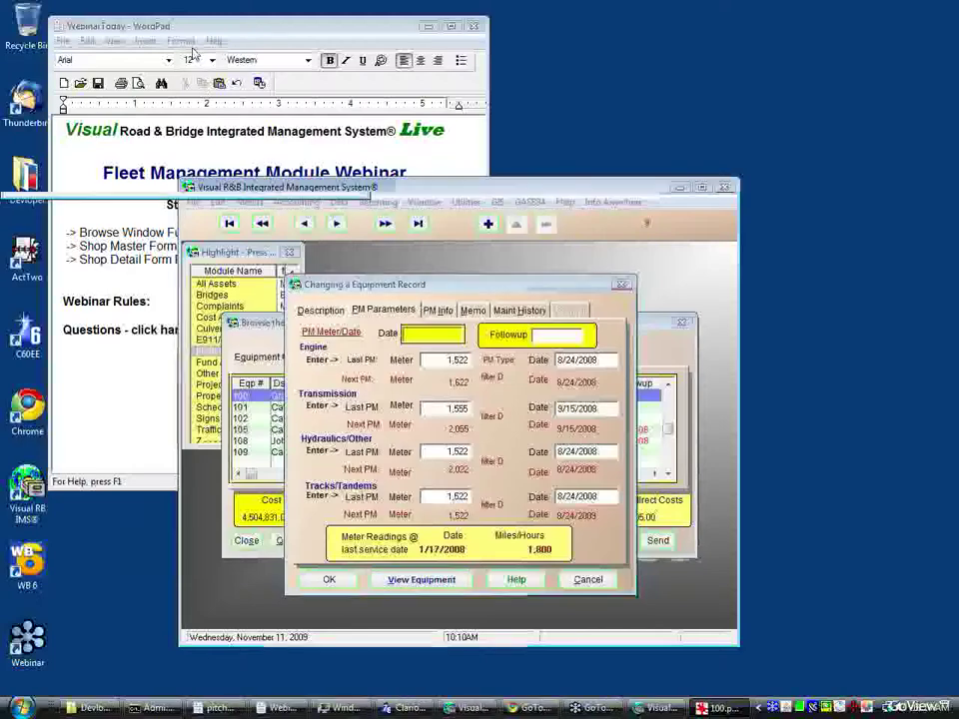
click(179, 44)
click(179, 44)
click(179, 44)
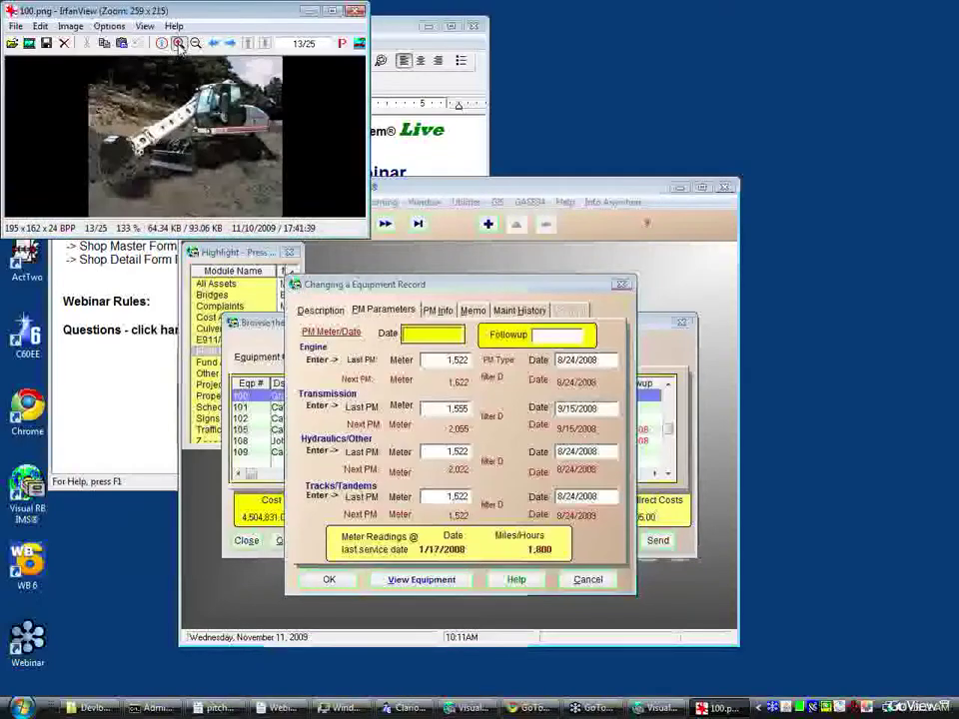
click(178, 44)
click(179, 44)
click(179, 44)
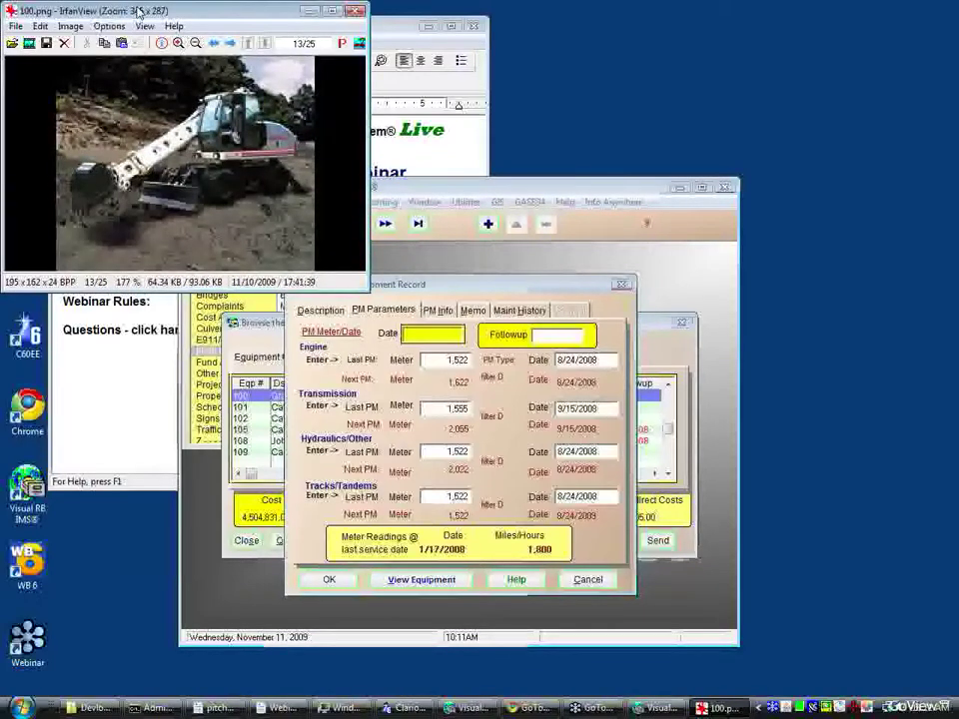
drag(141, 12, 193, 24)
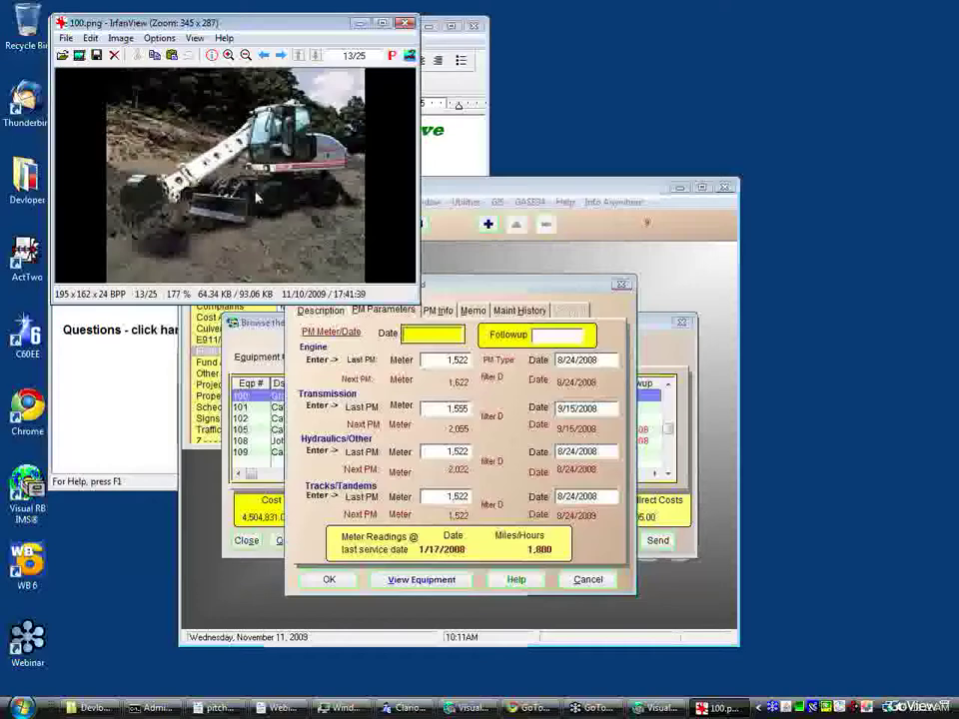
Examine the Equipmnt image folder's location and the supported file types for opening pictures, cancelling without opening a file.
click(65, 38)
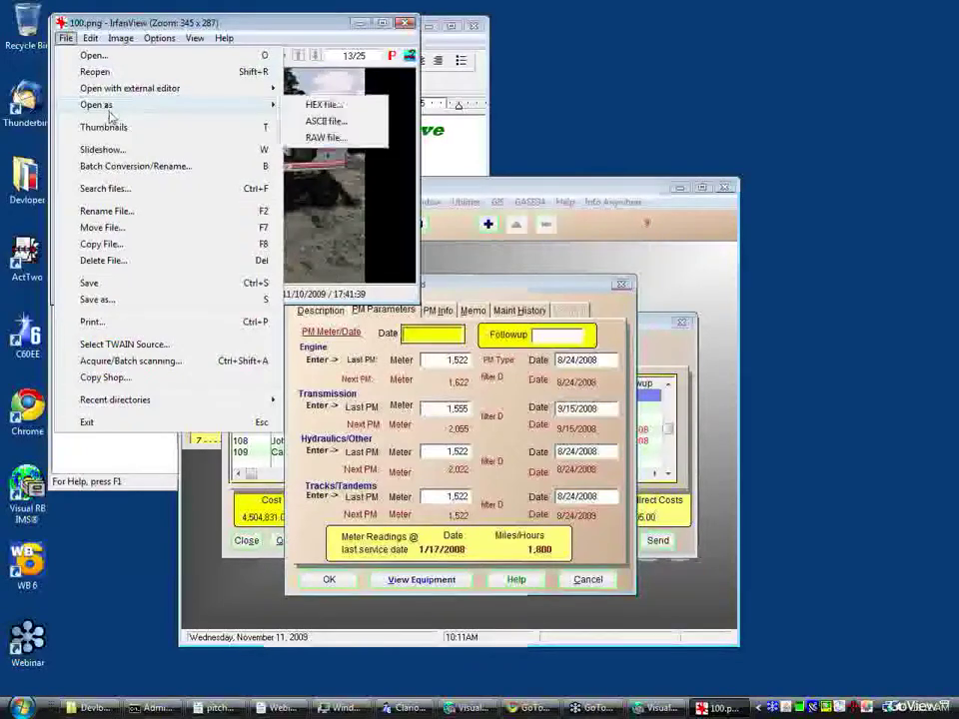
click(119, 58)
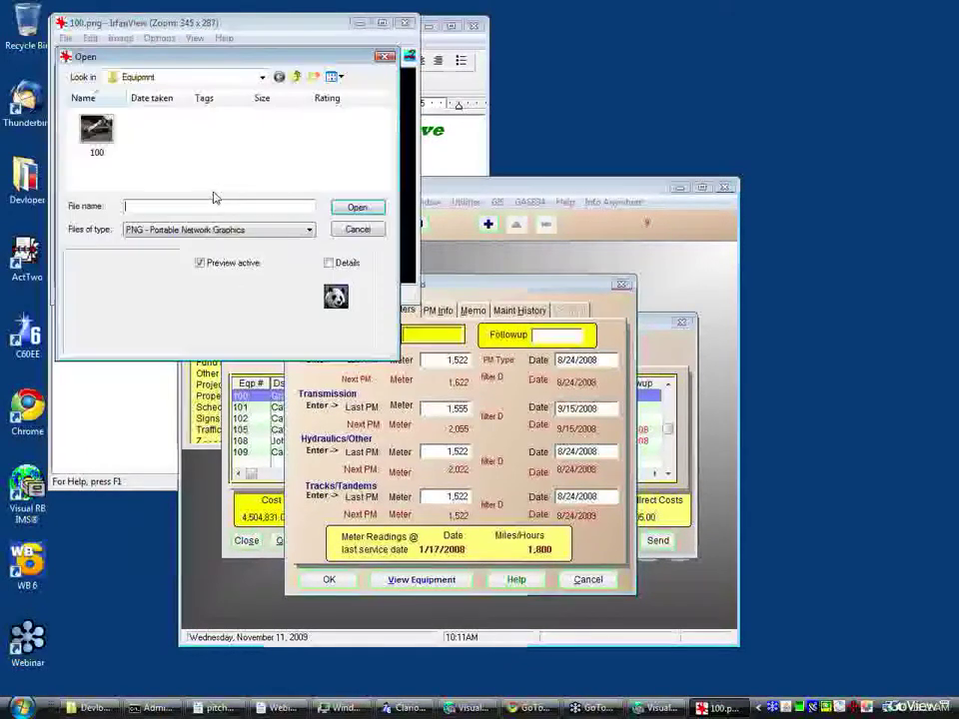
click(184, 77)
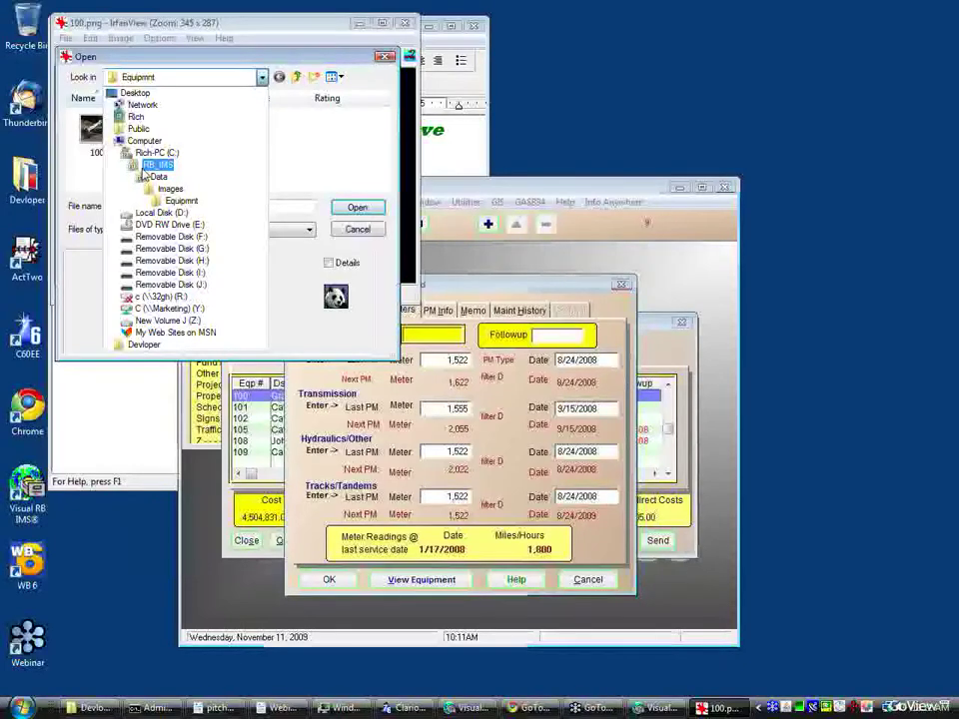
click(296, 62)
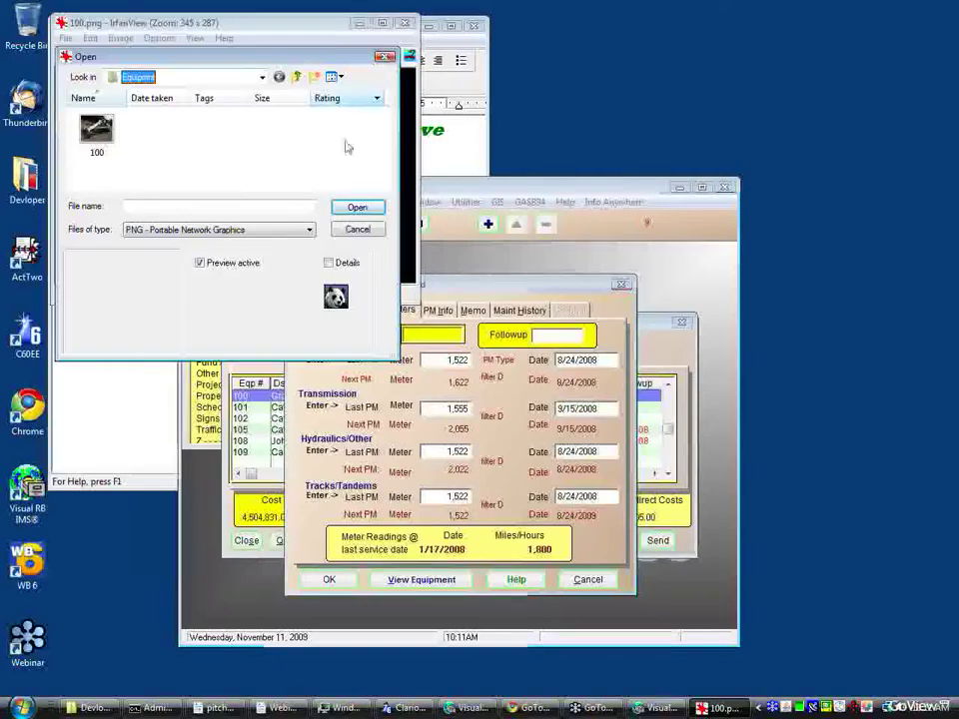
click(306, 231)
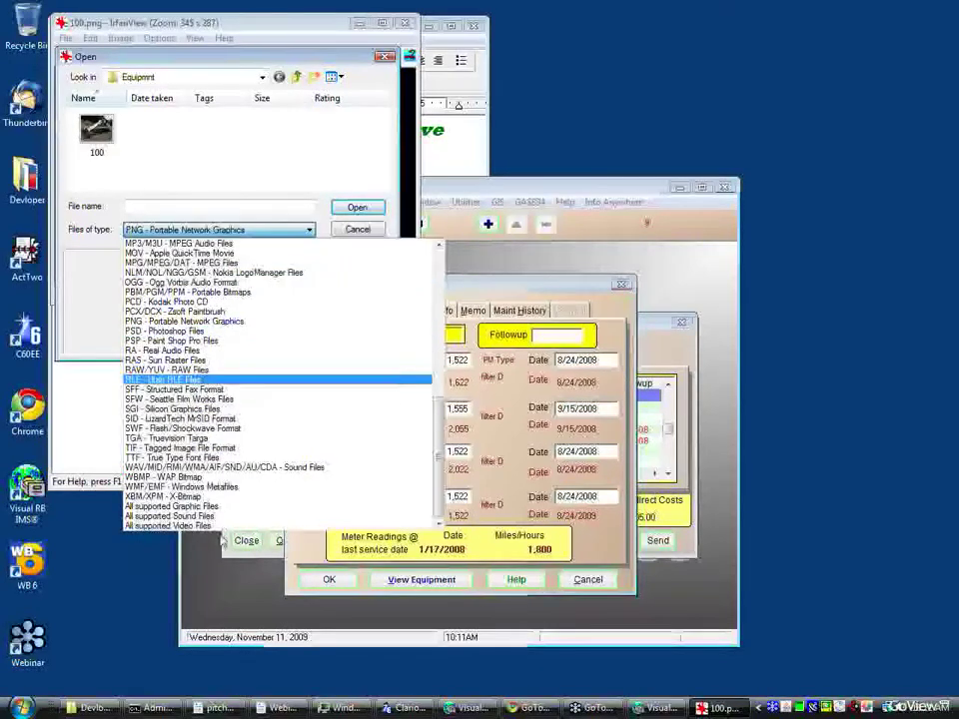
click(287, 321)
click(357, 229)
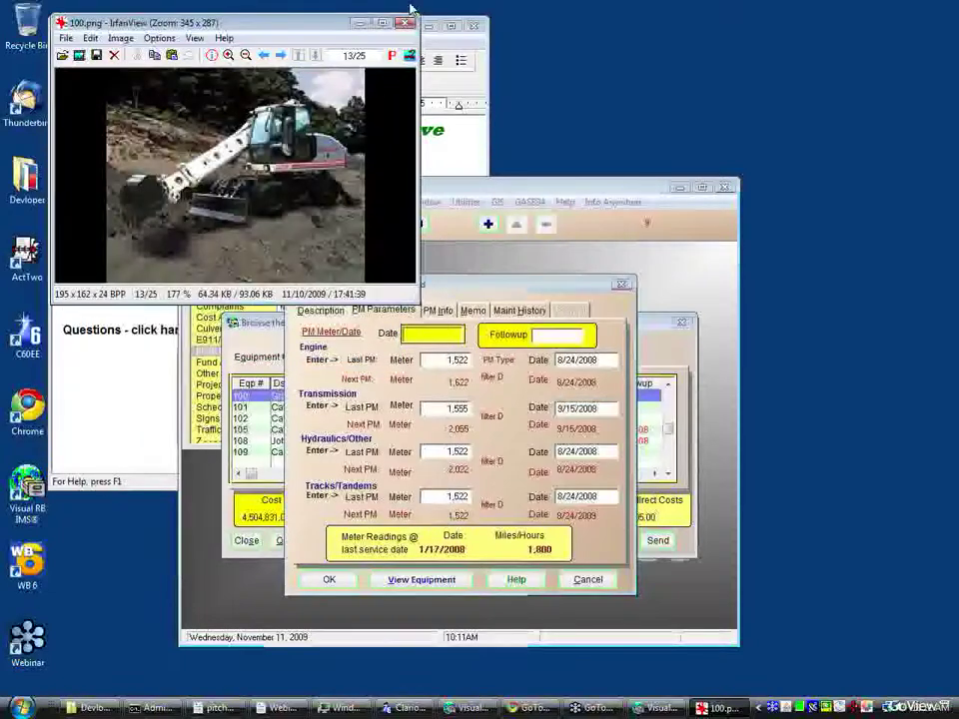
Close the equipment picture, return to the equipment 100 description, and save the record.
click(405, 21)
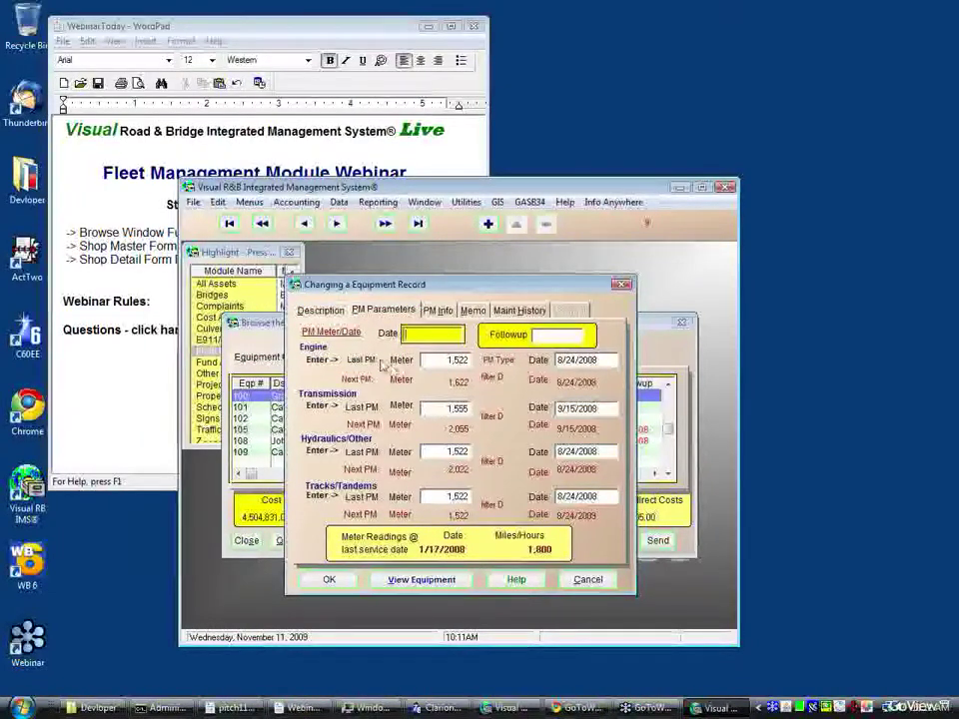
click(321, 310)
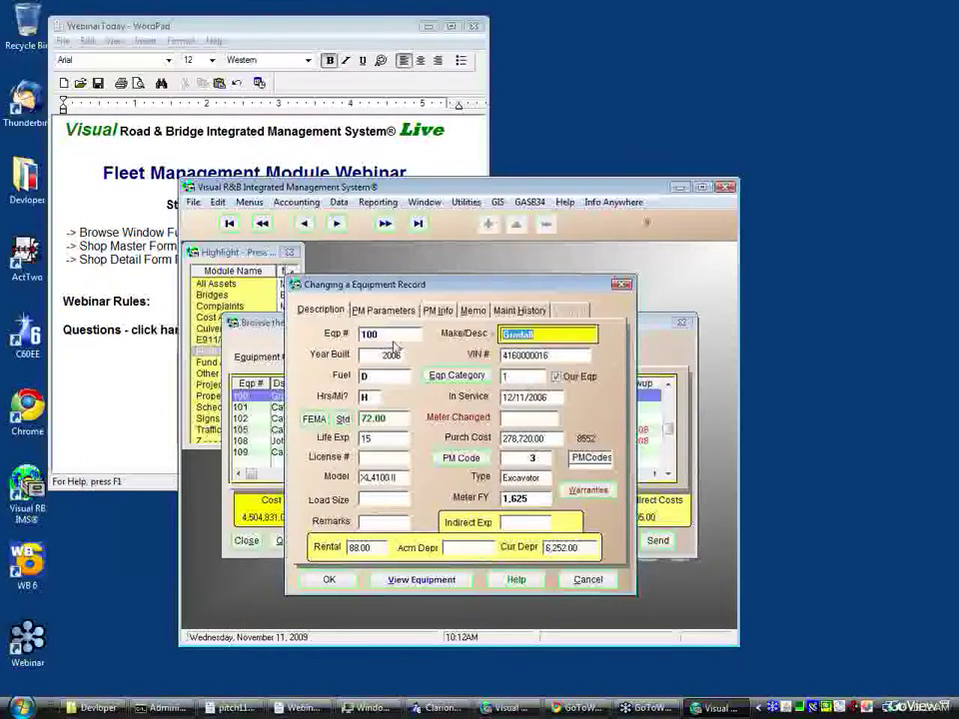
click(320, 587)
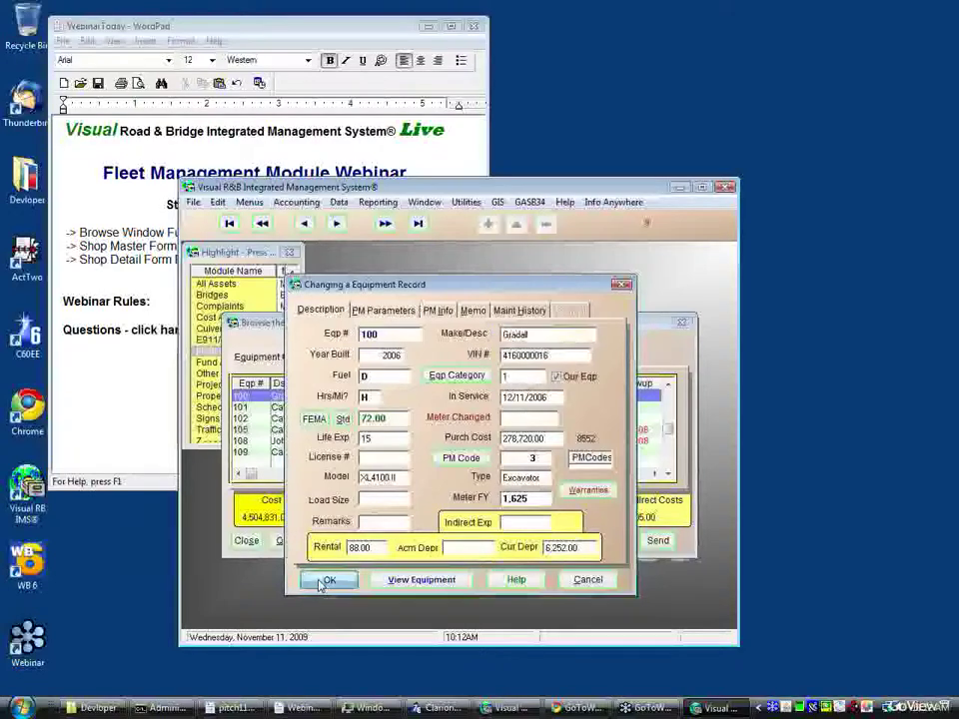